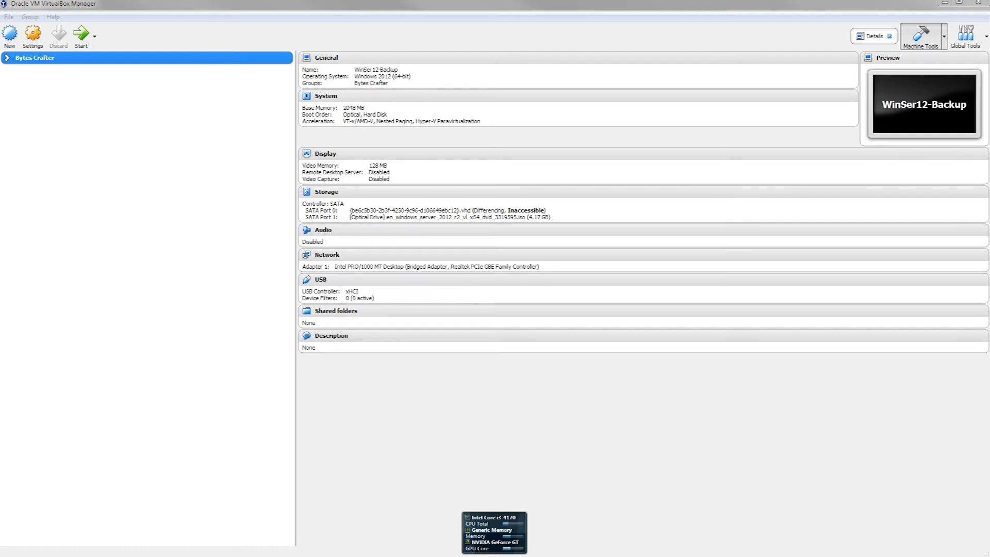
# Step: Start a new virtual machine in VirtualBox Manager, typing a trial name and then erasing it
pyautogui.click(208, 4)
pyautogui.click(133, 5)
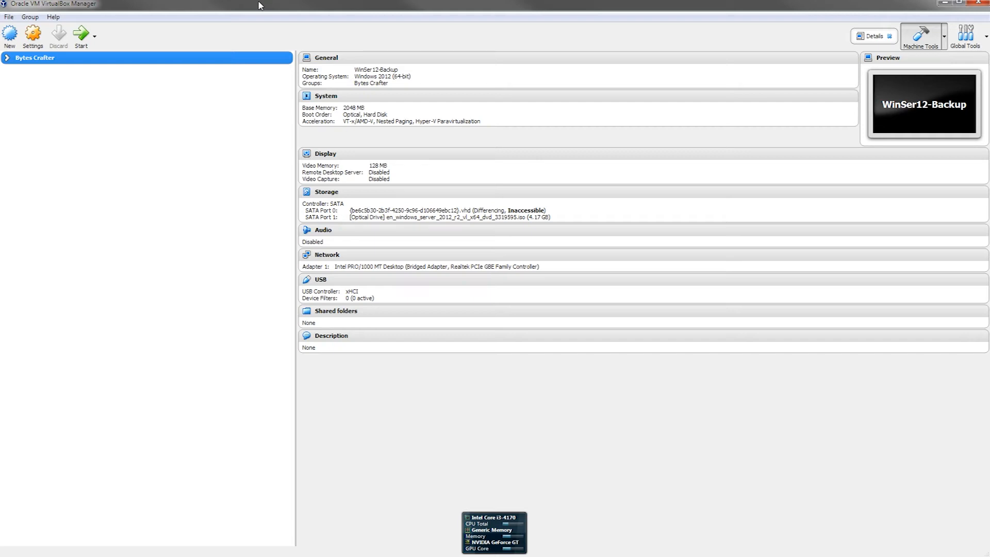
pyautogui.click(7, 45)
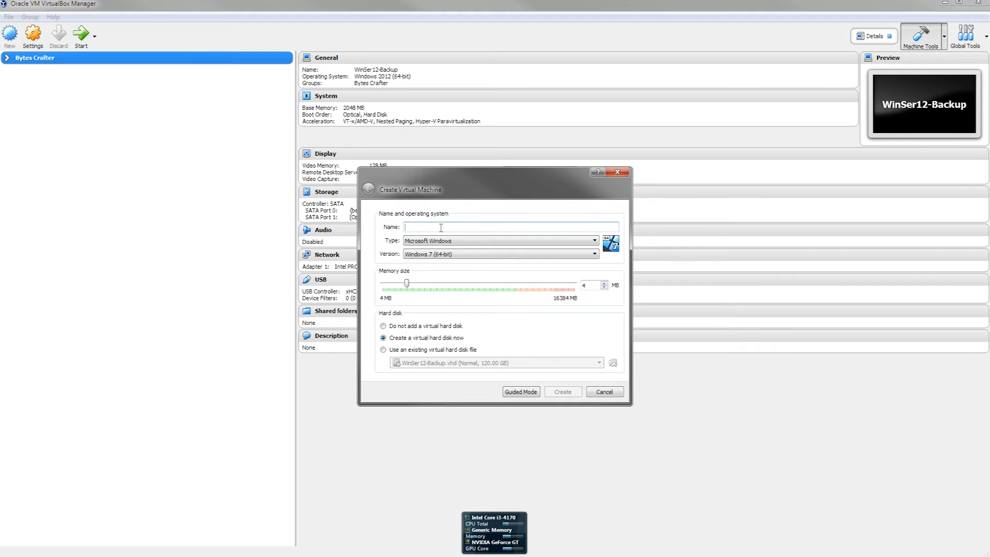
pyautogui.write('W')
pyautogui.press('BackSpace')
pyautogui.write('Linux')
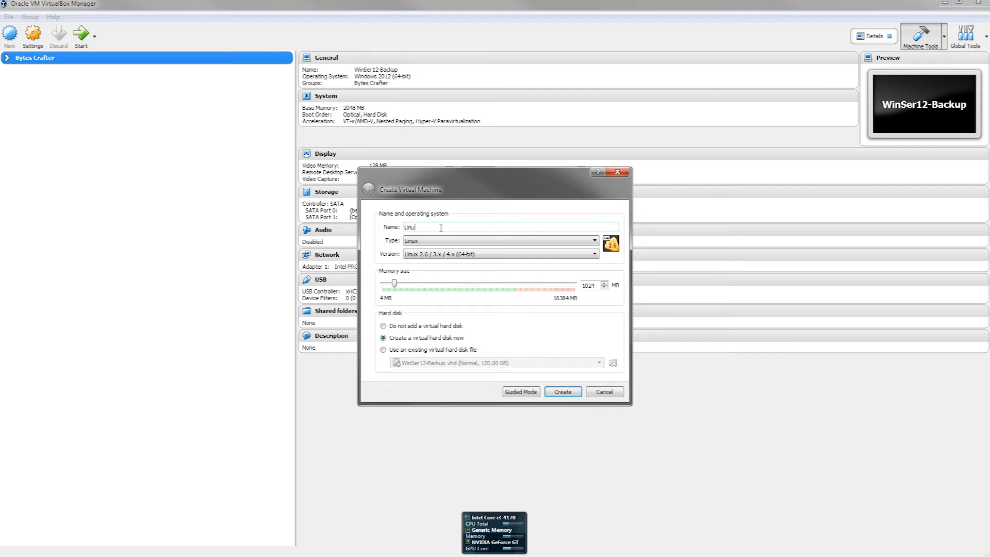
pyautogui.press('BackSpace')
pyautogui.press('BackSpace')
pyautogui.press('BackSpace')
pyautogui.press('BackSpace')
# Step: Name the machine 'Tutorial' with type Microsoft Windows and version Windows 2012 (64-bit)
pyautogui.write('Tutorial')
pyautogui.click(448, 241)
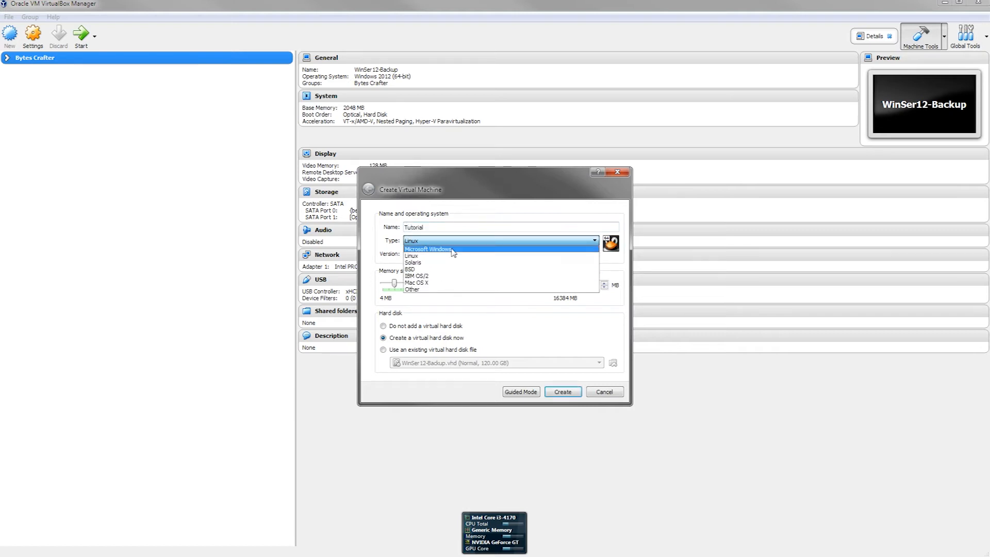
pyautogui.click(453, 251)
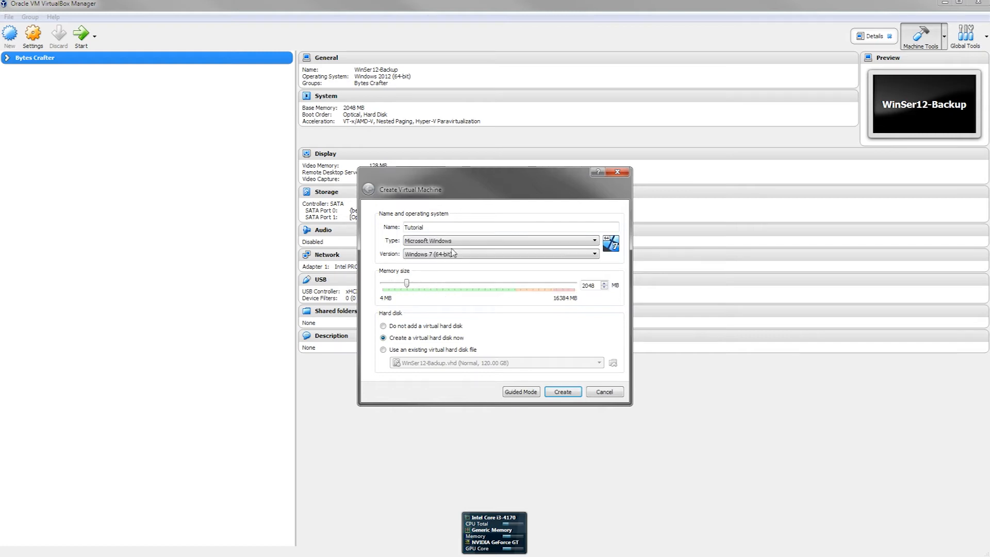
pyautogui.click(457, 254)
pyautogui.scroll(-4, 440, 295)
pyautogui.scroll(-2, 440, 295)
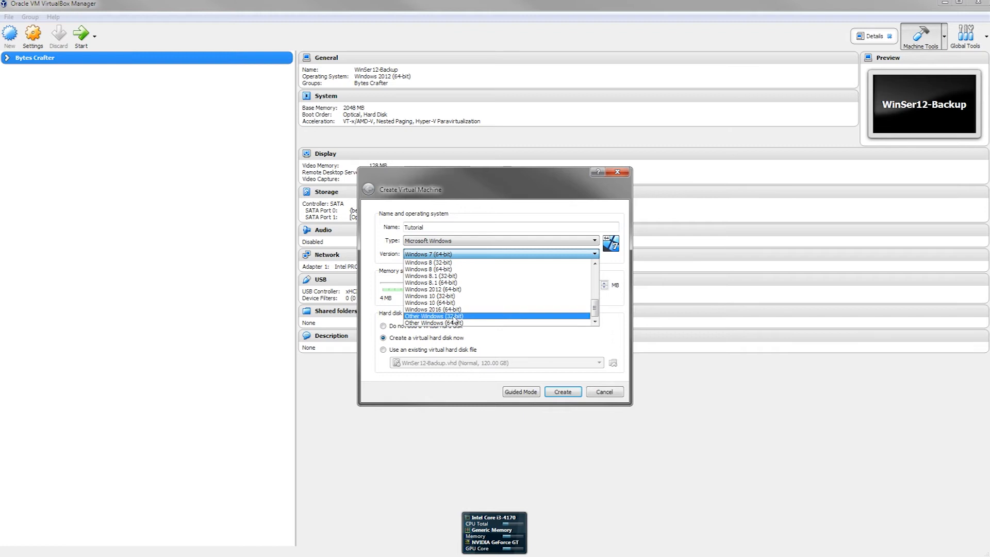
pyautogui.click(450, 289)
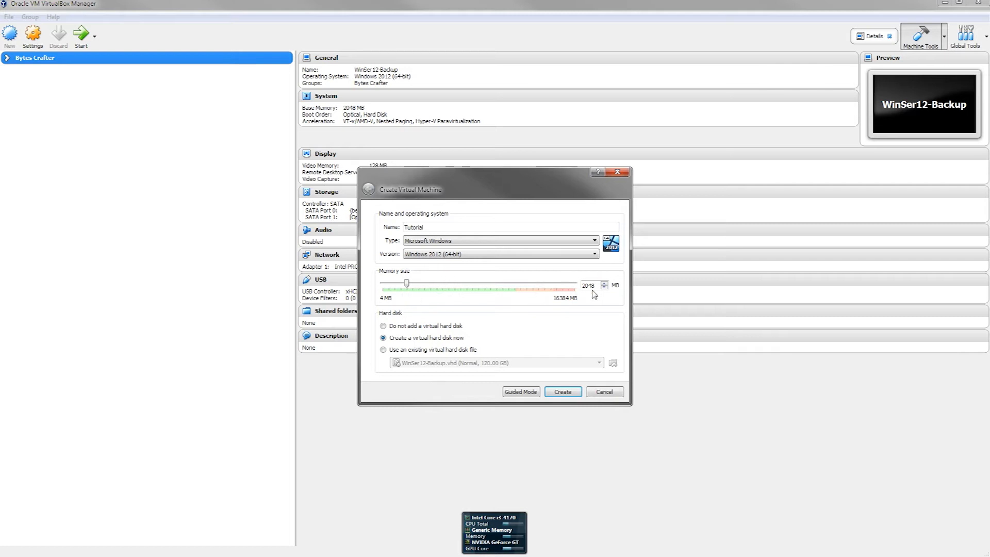
# Step: Drag the memory slider to 4096 MB and remove stray characters after the name Tutorial
pyautogui.moveTo(405, 284); pyautogui.dragTo(432, 295)
pyautogui.moveTo(430, 283); pyautogui.dragTo(427, 303)
pyautogui.write('Yout')
pyautogui.press('BackSpace')
pyautogui.press('BackSpace')
pyautogui.press('BackSpace')
pyautogui.press('BackSpace')
pyautogui.press('BackSpace')
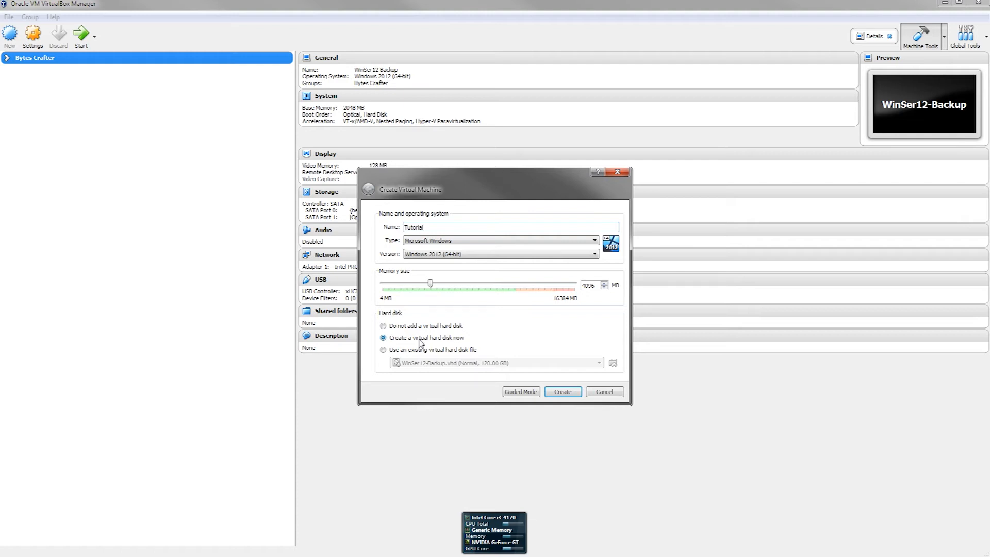
# Step: Create the machine and keep VDI as the new hard disk's file type
pyautogui.click(562, 393)
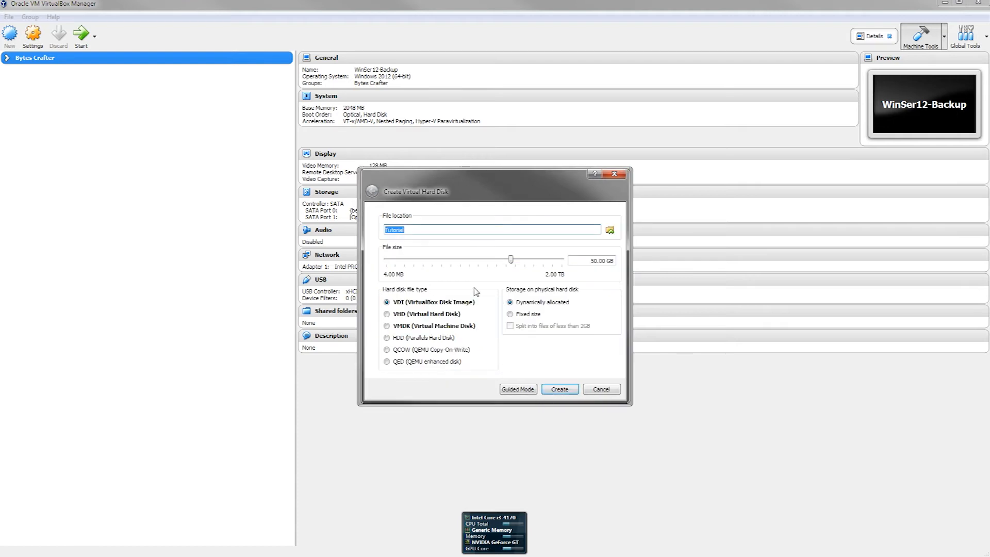
pyautogui.click(421, 303)
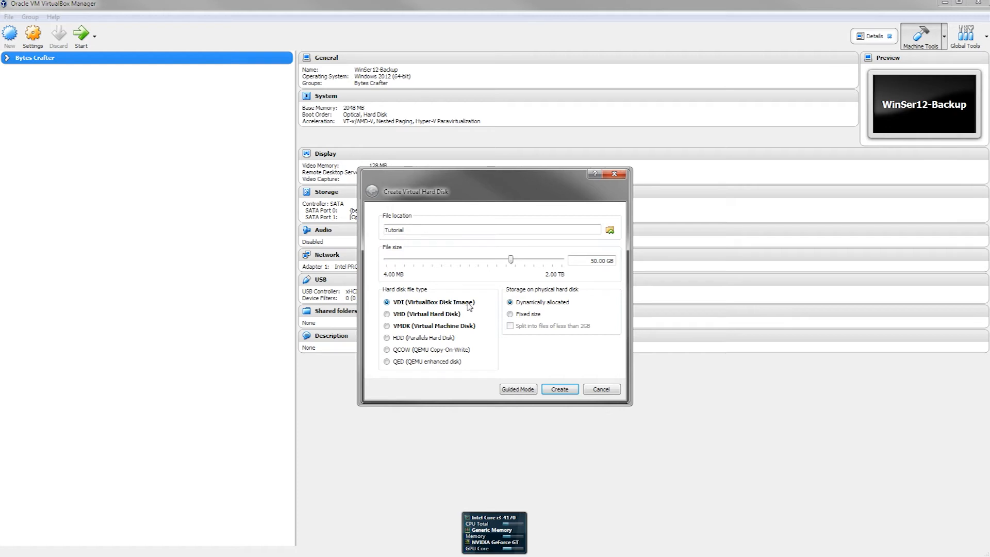
# Step: Keep the disk as a VDI and change its size from 50 GB to 120 GB
pyautogui.click(453, 315)
pyautogui.click(439, 304)
pyautogui.press('BackSpace')
pyautogui.press('BackSpace')
pyautogui.write('120')
pyautogui.moveTo(616, 263)
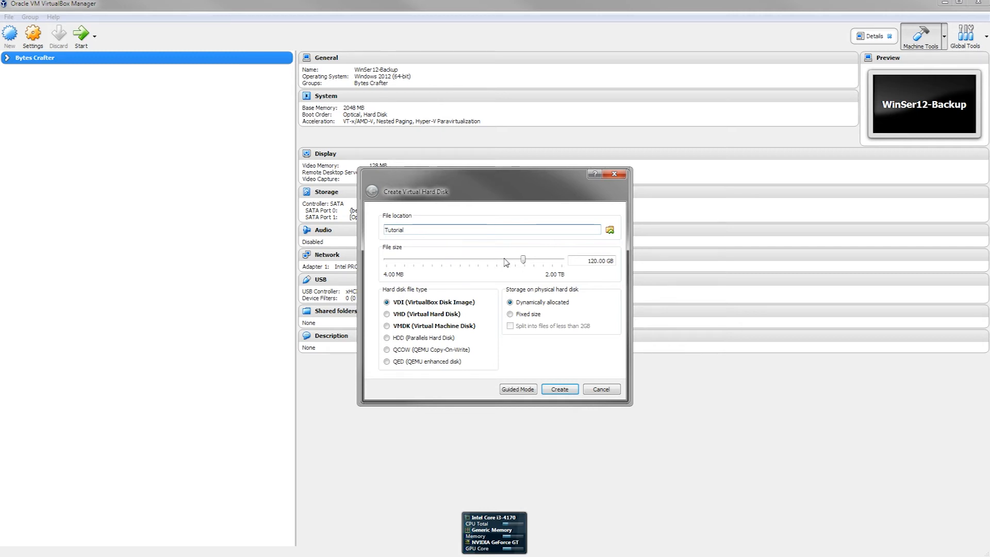
# Step: Save Tutorial.vdi in D:\Application\VirtualBox through the file location browser
pyautogui.moveTo(506, 263)
pyautogui.click(611, 229)
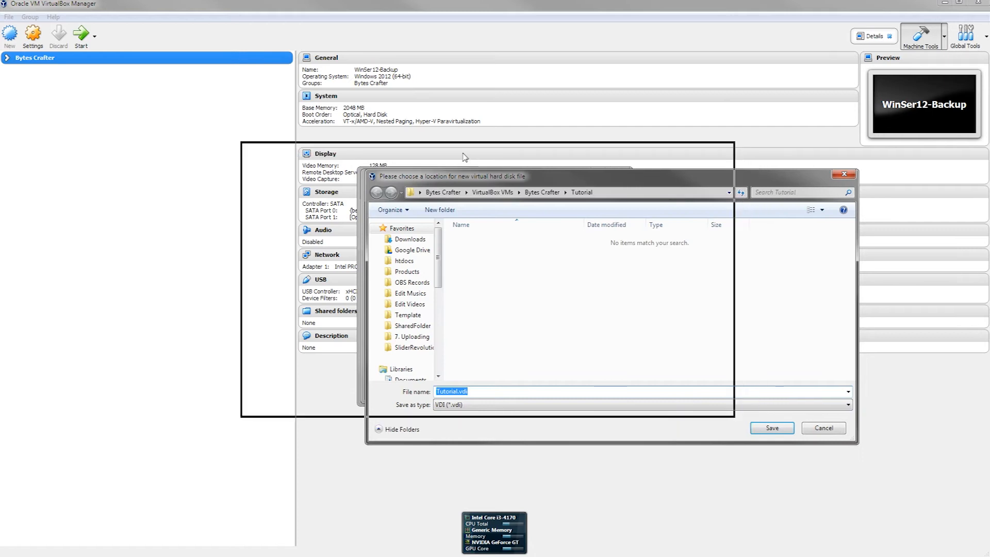
pyautogui.moveTo(315, 248); pyautogui.dragTo(324, 310)
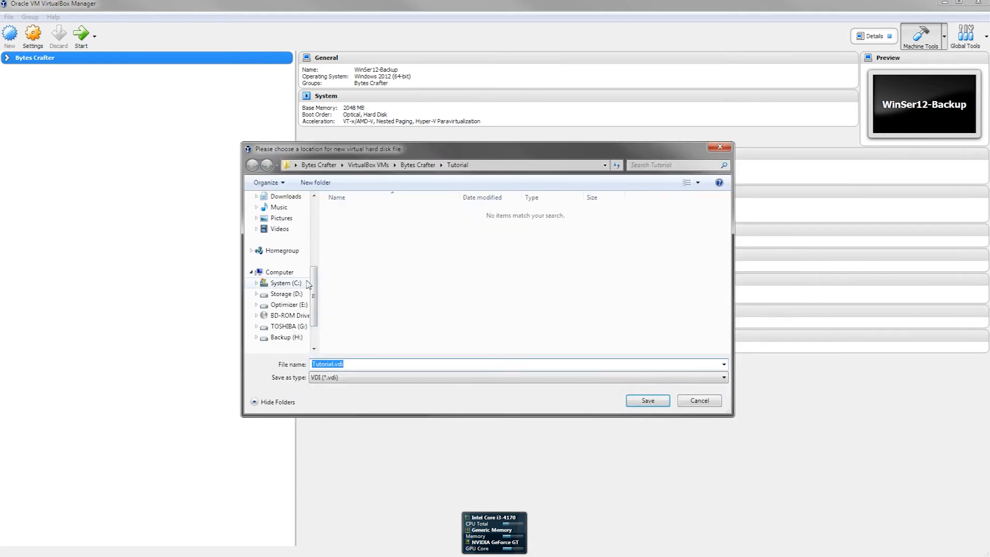
pyautogui.click(289, 295)
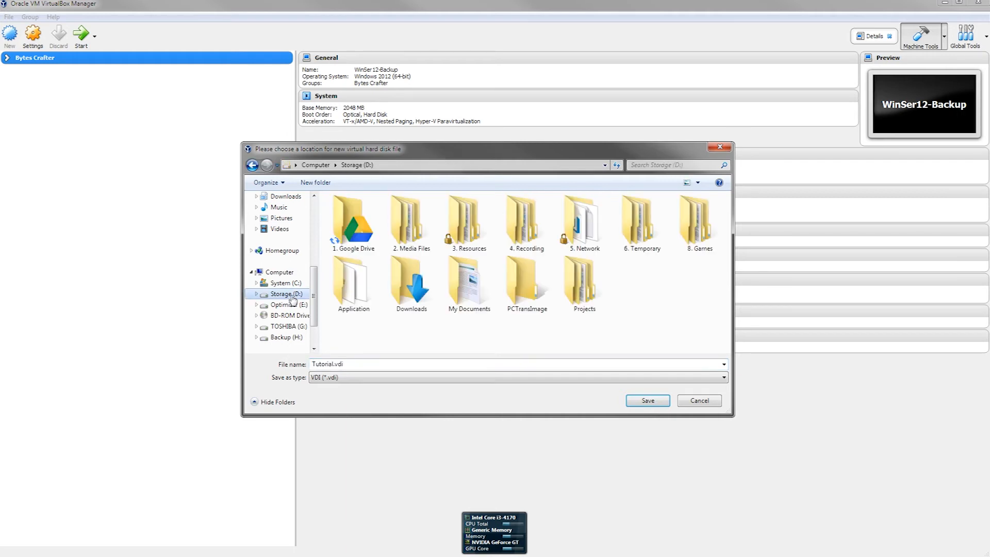
pyautogui.click(356, 296)
pyautogui.doubleClick(356, 297)
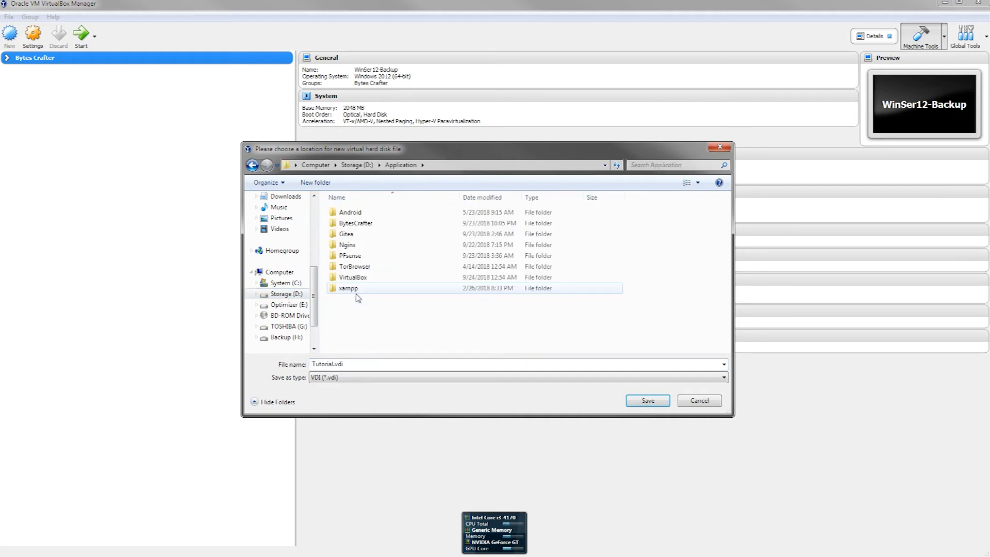
pyautogui.doubleClick(361, 279)
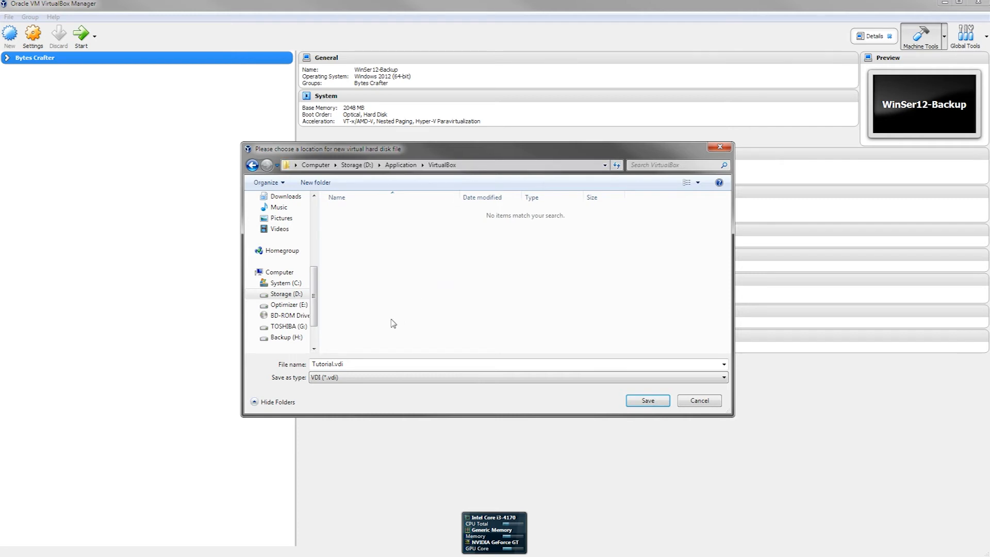
pyautogui.doubleClick(349, 365)
pyautogui.doubleClick(344, 366)
pyautogui.click(340, 365)
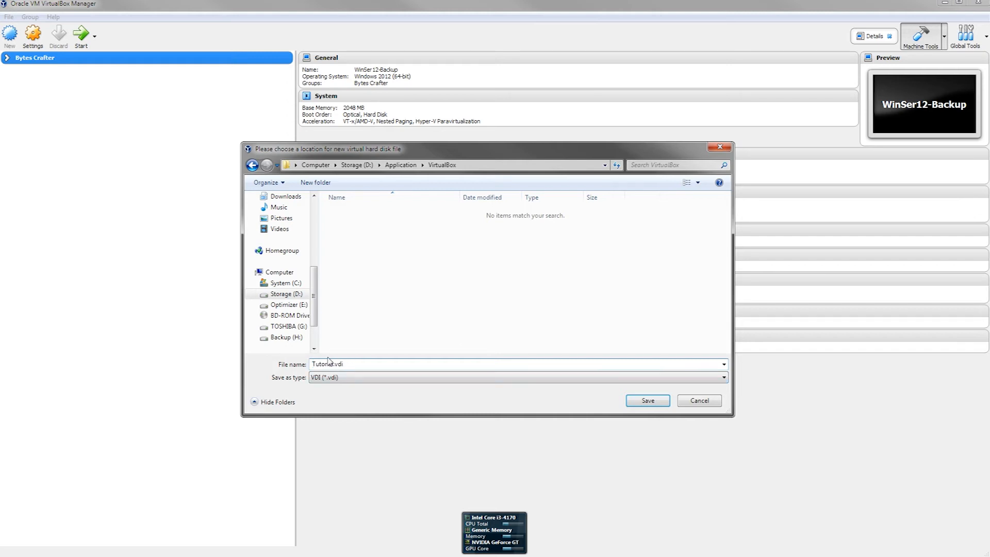
pyautogui.click(644, 401)
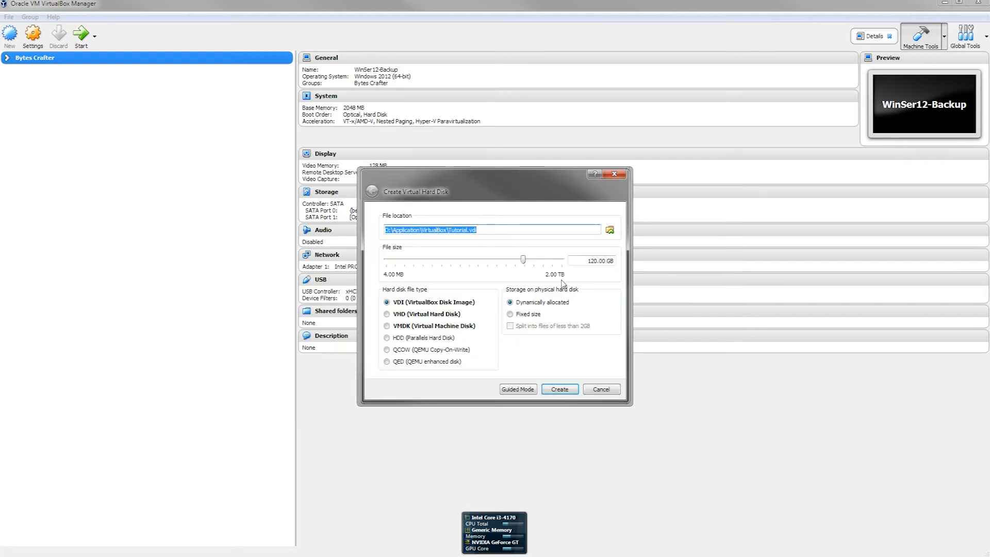
# Step: Create the 120 GB Tutorial.vdi disk along with the Tutorial machine
pyautogui.click(561, 390)
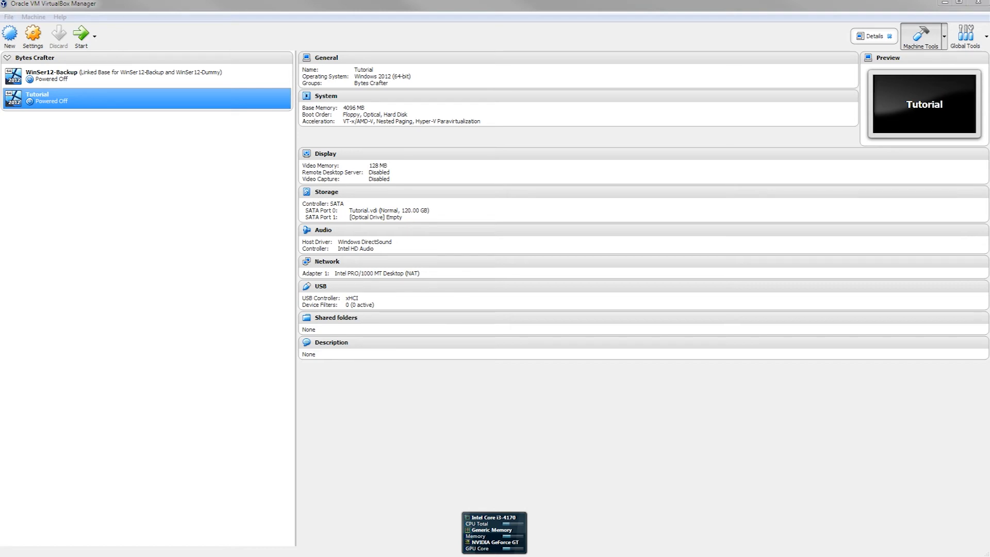
# Step: Select Tutorial.vdi in Explorer, move that window aside, and drag Tutorial out of its group
pyautogui.click(330, 185)
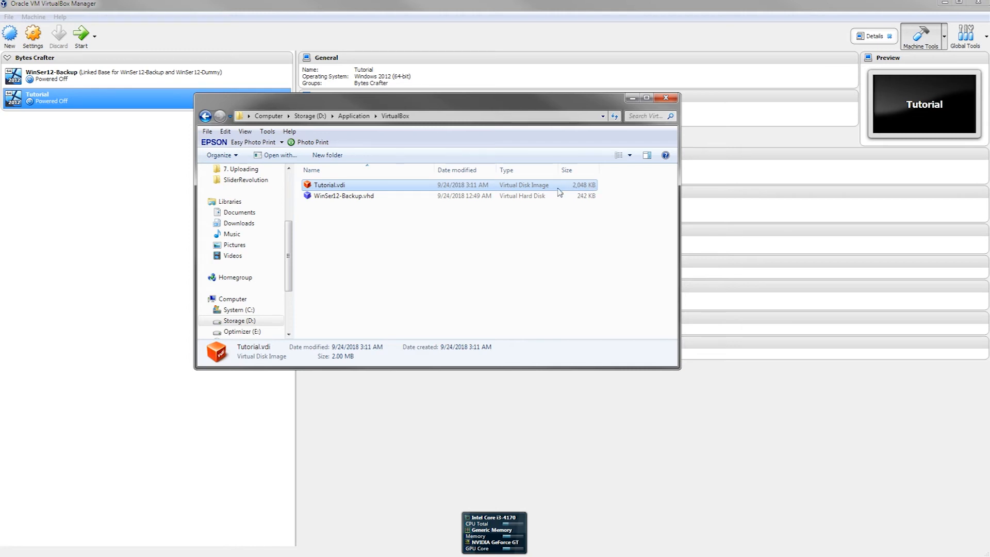
pyautogui.moveTo(390, 106); pyautogui.dragTo(451, 127)
pyautogui.moveTo(29, 102); pyautogui.dragTo(32, 164)
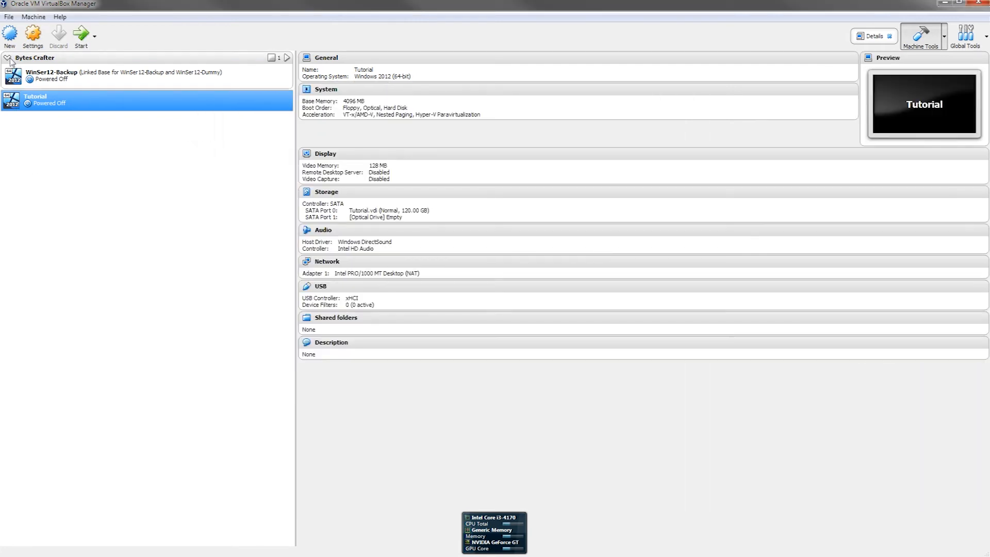
# Step: Put Tutorial in a new group renamed 'YouTube', then open Tutorial's settings
pyautogui.rightClick(49, 82)
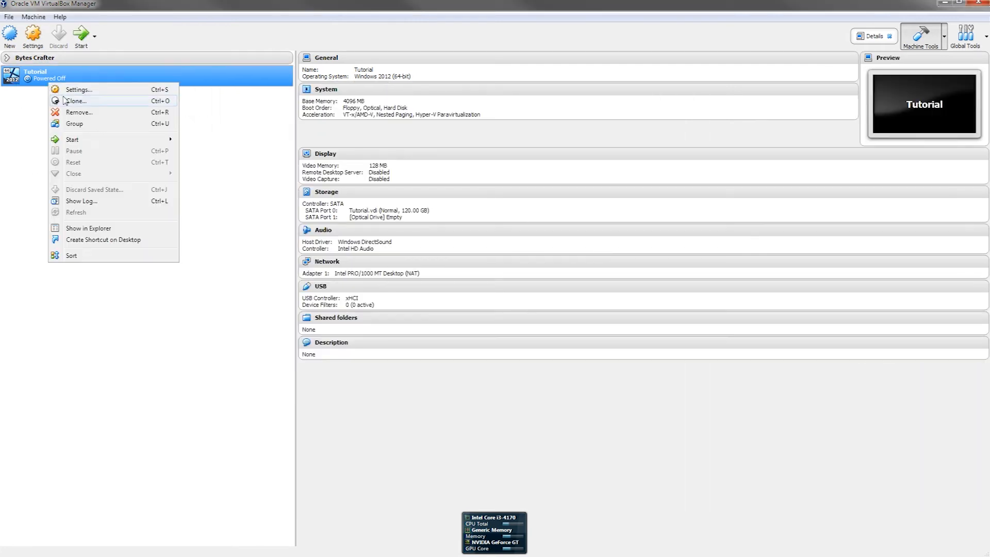
pyautogui.click(81, 124)
pyautogui.rightClick(22, 68)
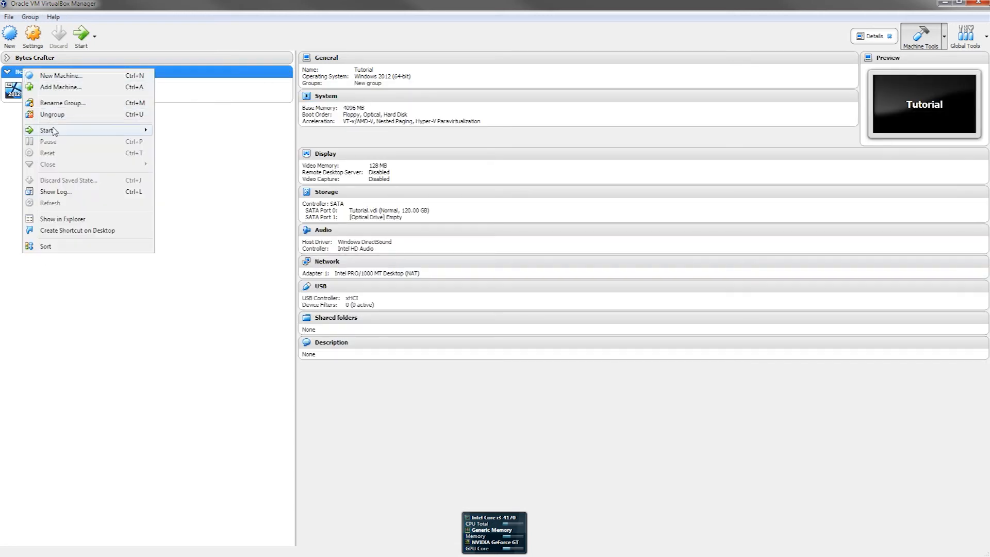
pyautogui.click(59, 103)
pyautogui.press('BackSpace')
pyautogui.press('BackSpace')
pyautogui.press('BackSpace')
pyautogui.press('BackSpace')
pyautogui.press('BackSpace')
pyautogui.press('BackSpace')
pyautogui.press('BackSpace')
pyautogui.press('BackSpace')
pyautogui.press('BackSpace')
pyautogui.write('YouTube')
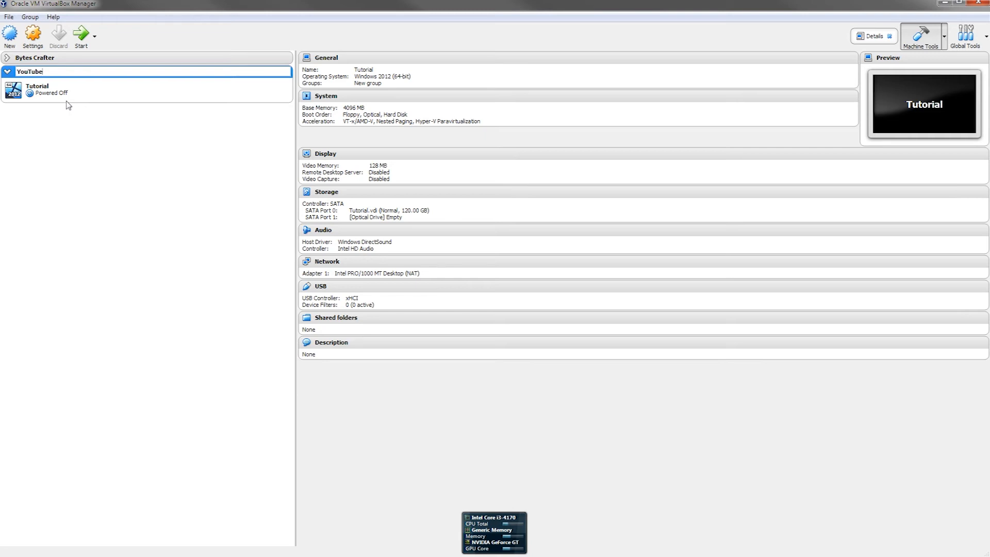
pyautogui.press('Return')
pyautogui.press('Down')
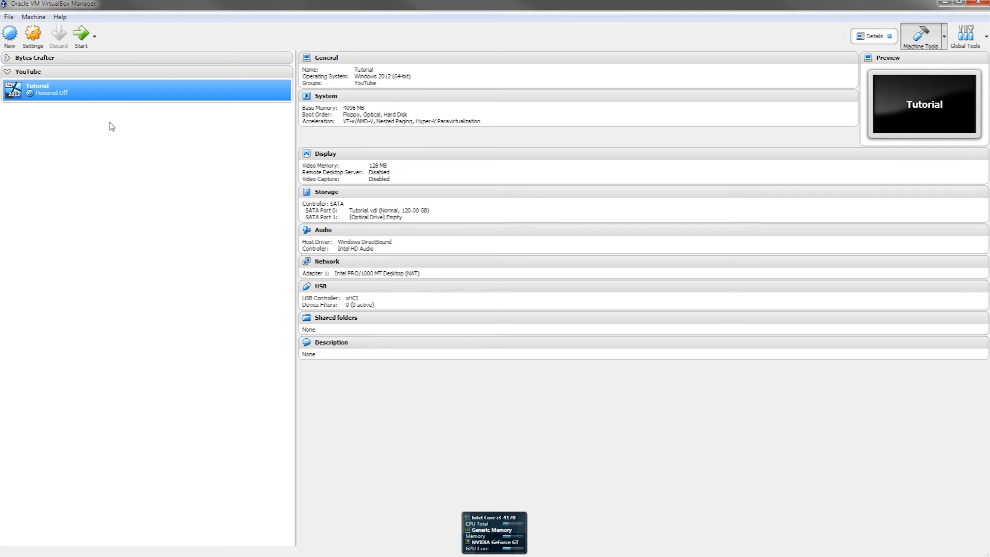
pyautogui.click(32, 44)
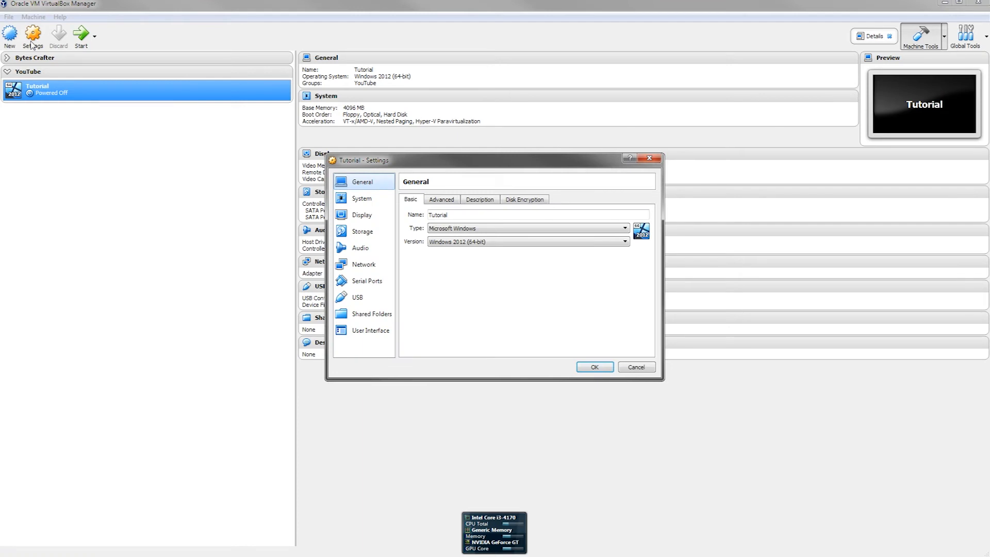
# Step: Set Shared Clipboard and Drag'n'Drop to Bidirectional under General > Advanced, then show the Description
pyautogui.click(442, 204)
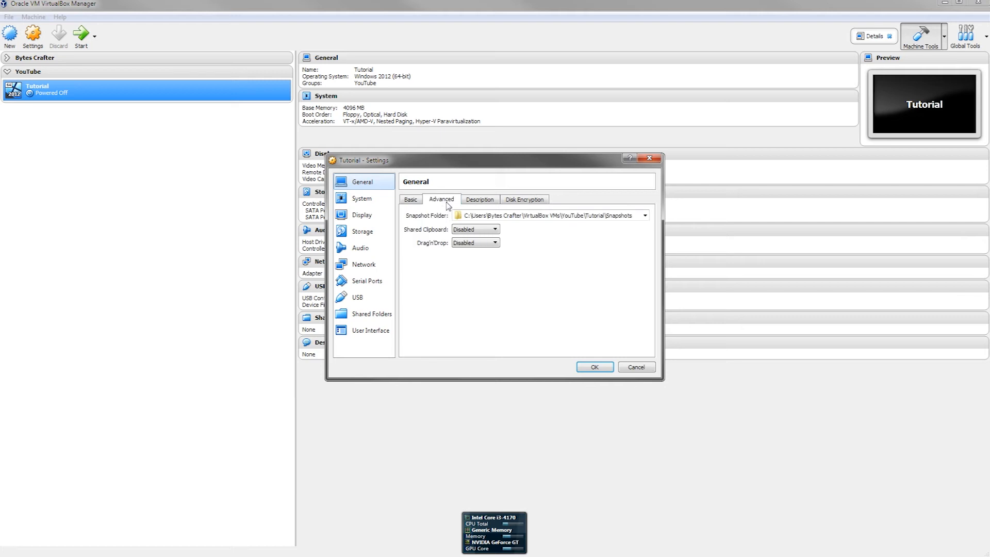
pyautogui.click(475, 229)
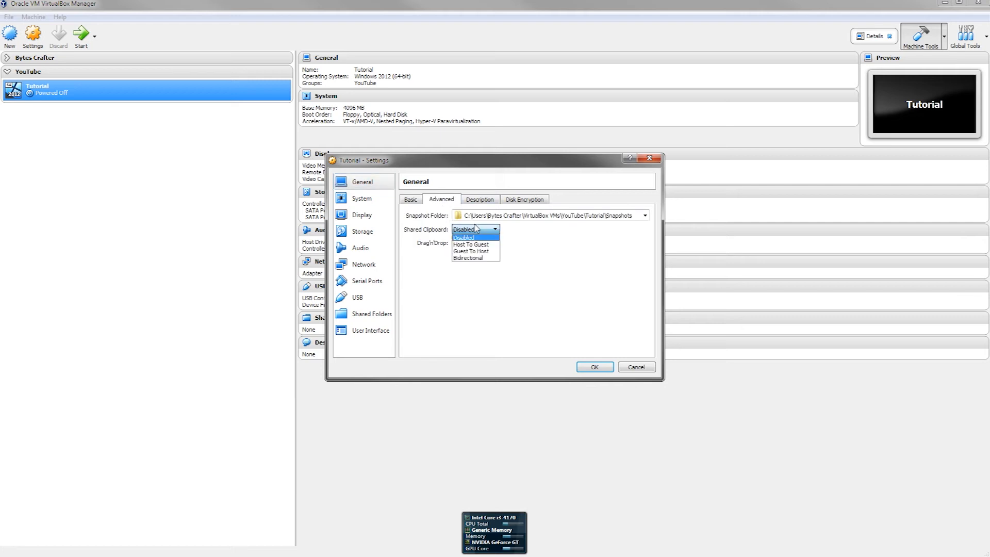
pyautogui.click(472, 259)
pyautogui.click(470, 242)
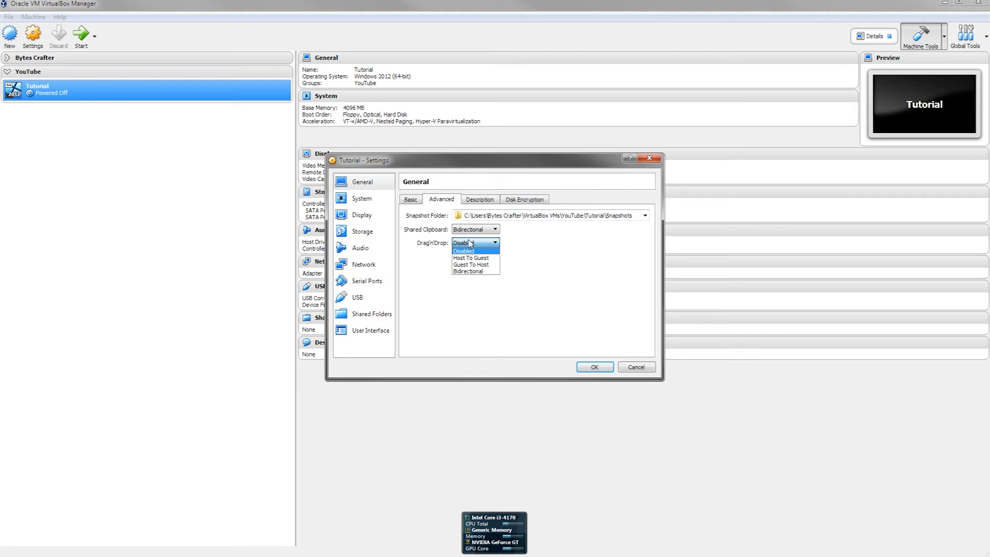
pyautogui.click(478, 271)
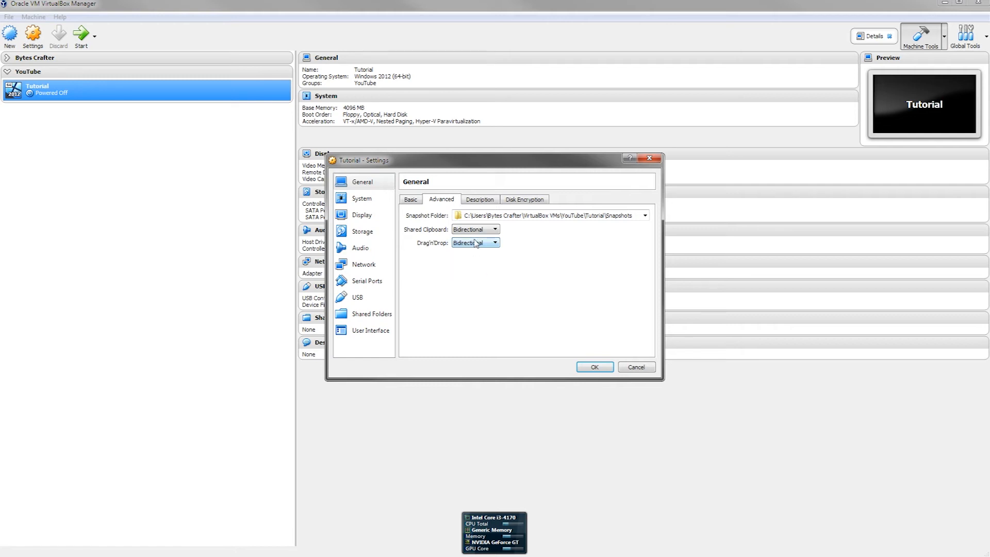
pyautogui.click(493, 202)
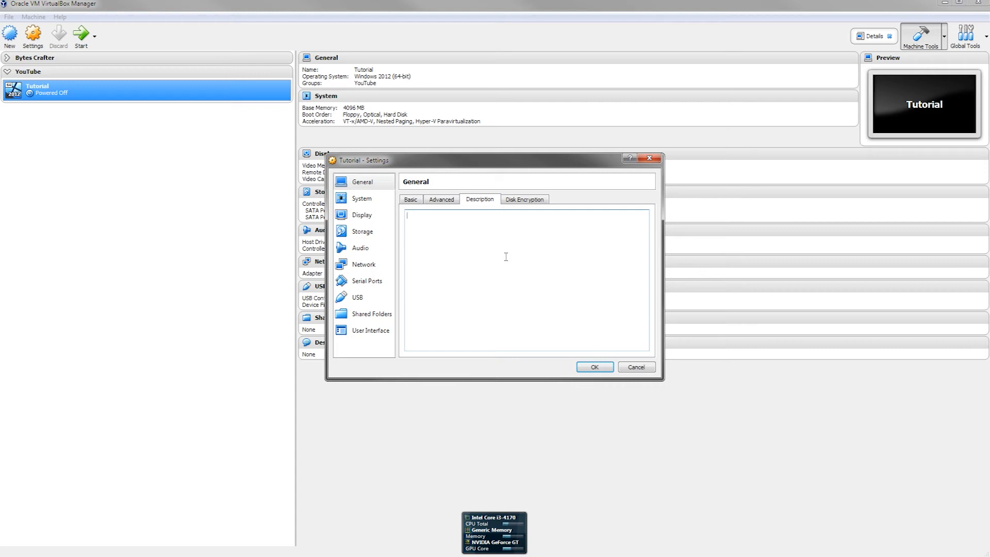
# Step: Enter the description 'This virtual machine is used for youtube tutorials' and view the Disk Encryption options
pyautogui.write('This virtual machine is used for youtube tutorials')
pyautogui.click(525, 199)
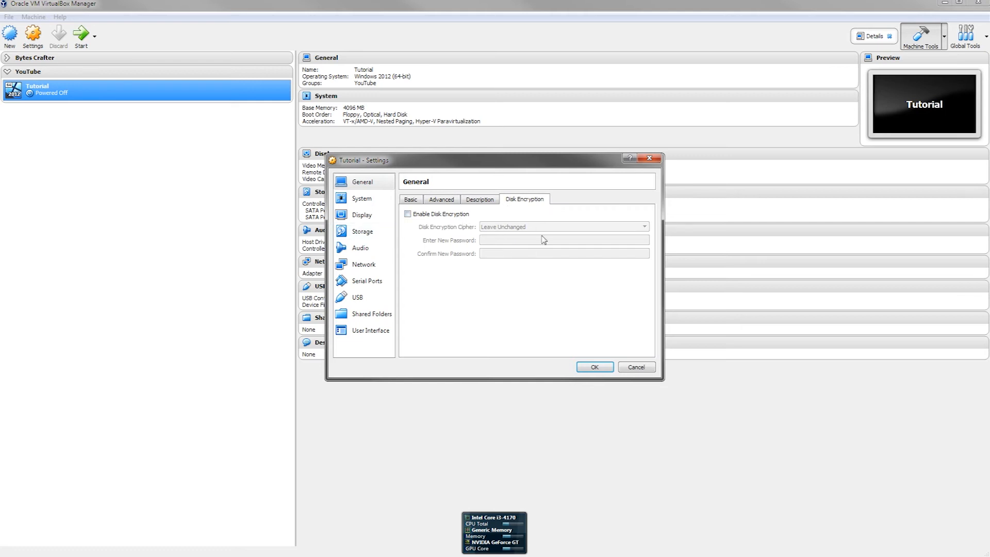
# Step: Remove Floppy from the boot order and give the Tutorial machine 2 processors
pyautogui.click(361, 199)
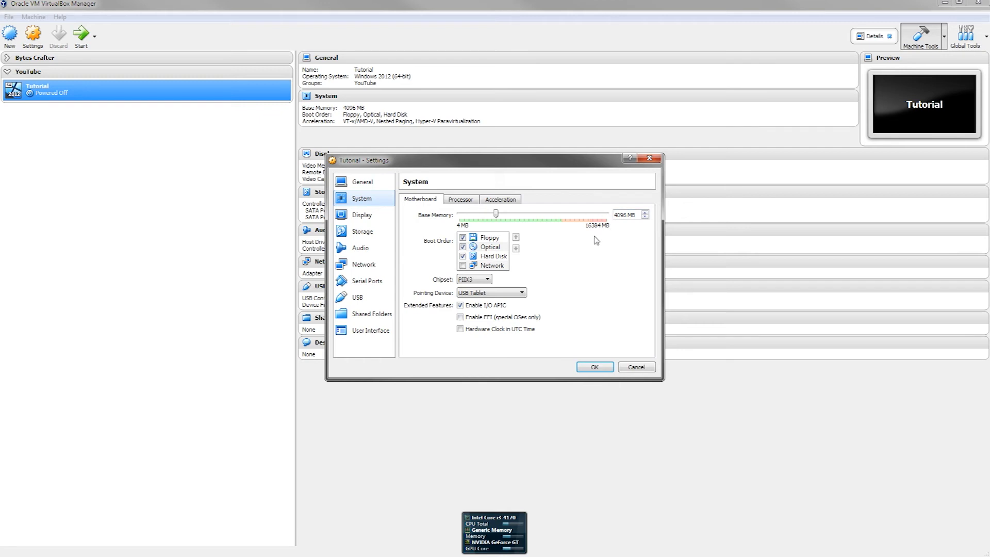
pyautogui.click(463, 237)
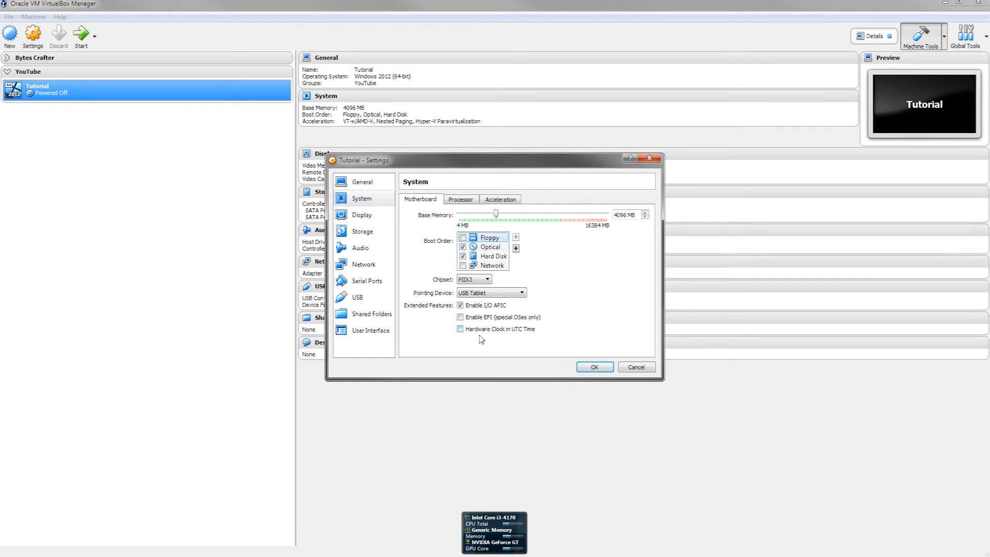
pyautogui.click(460, 201)
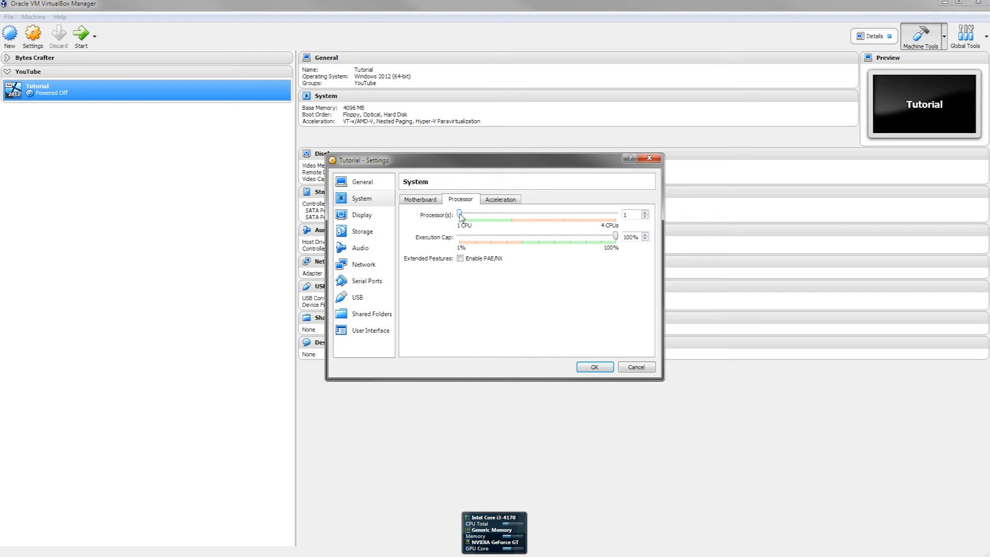
pyautogui.moveTo(459, 216); pyautogui.dragTo(499, 216)
pyautogui.click(492, 201)
pyautogui.click(379, 216)
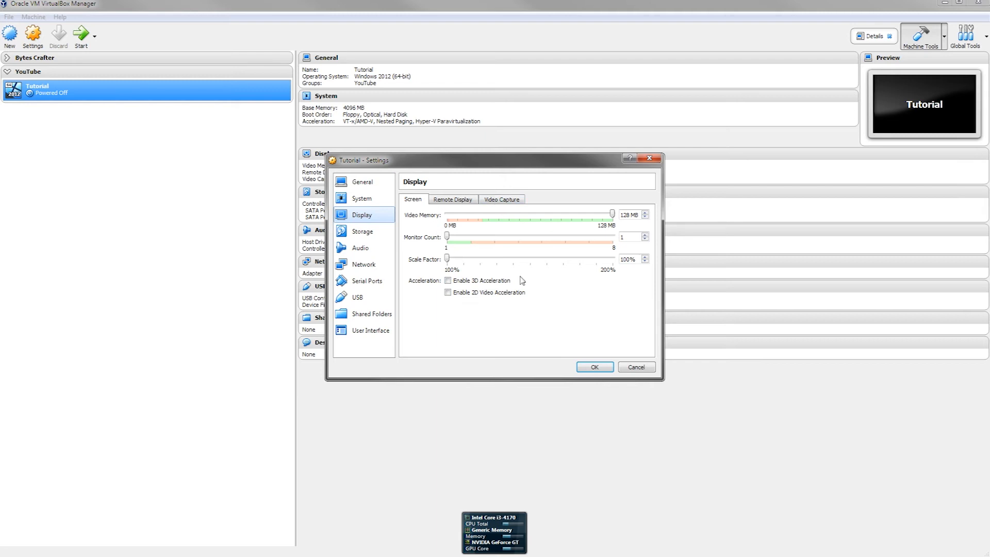
# Step: Look over the Remote Display and Video Capture options without changes, then go to Storage
pyautogui.click(468, 201)
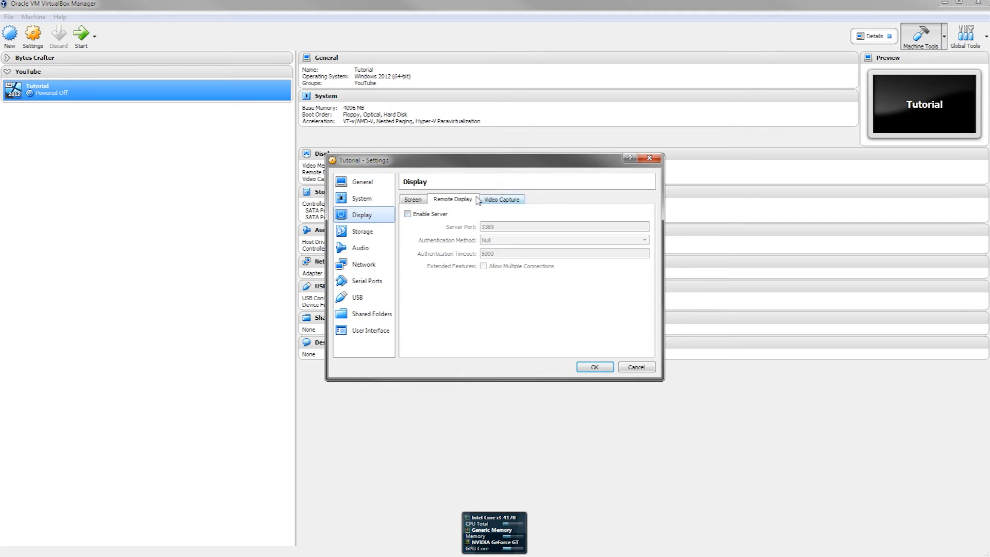
pyautogui.click(505, 199)
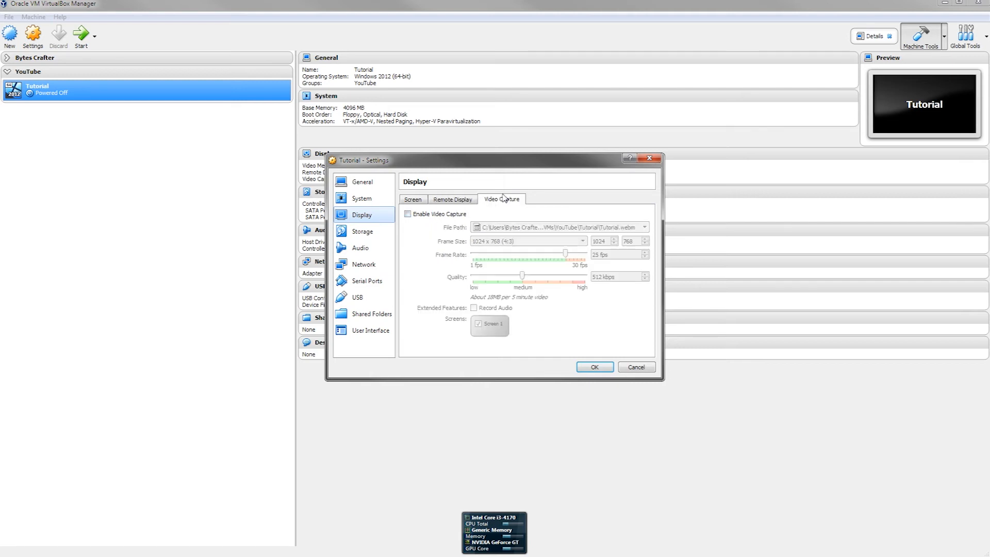
pyautogui.click(379, 236)
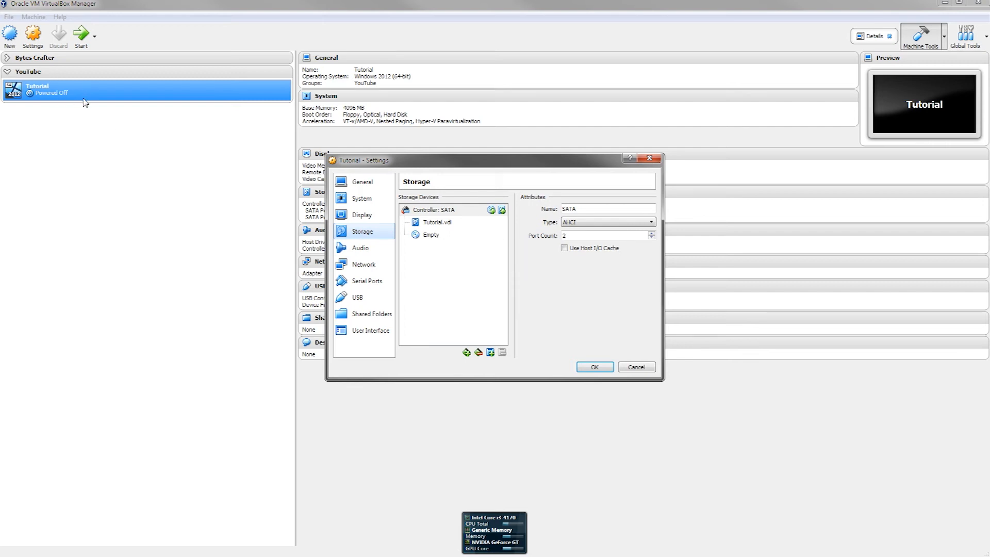
# Step: Inspect the attached Tutorial.vdi disk, then select the empty optical drive on the SATA controller
pyautogui.click(442, 225)
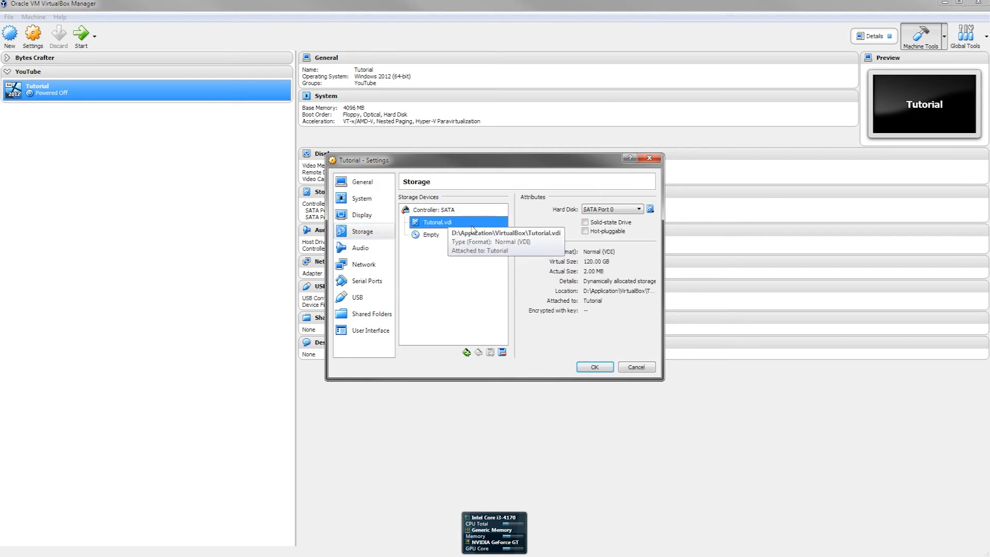
pyautogui.click(648, 211)
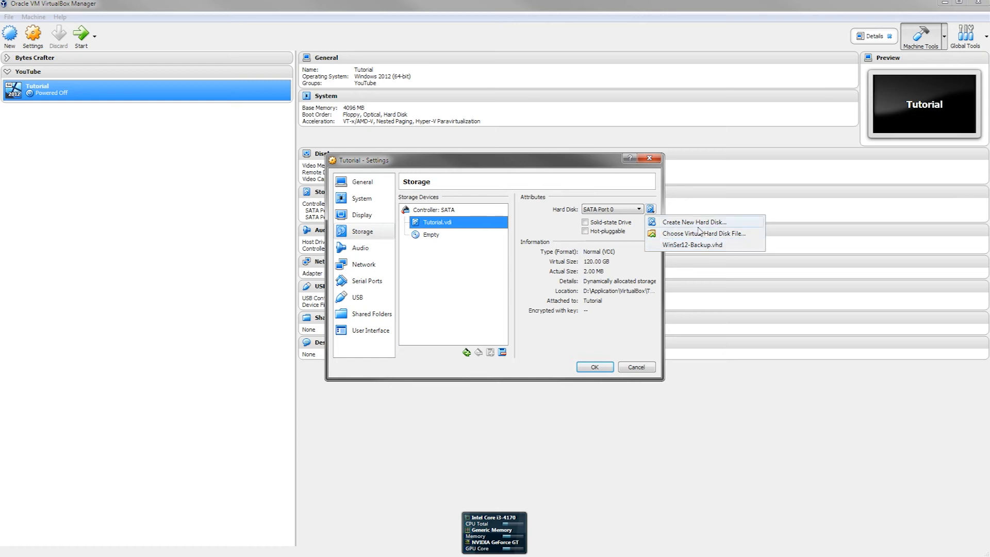
pyautogui.click(442, 235)
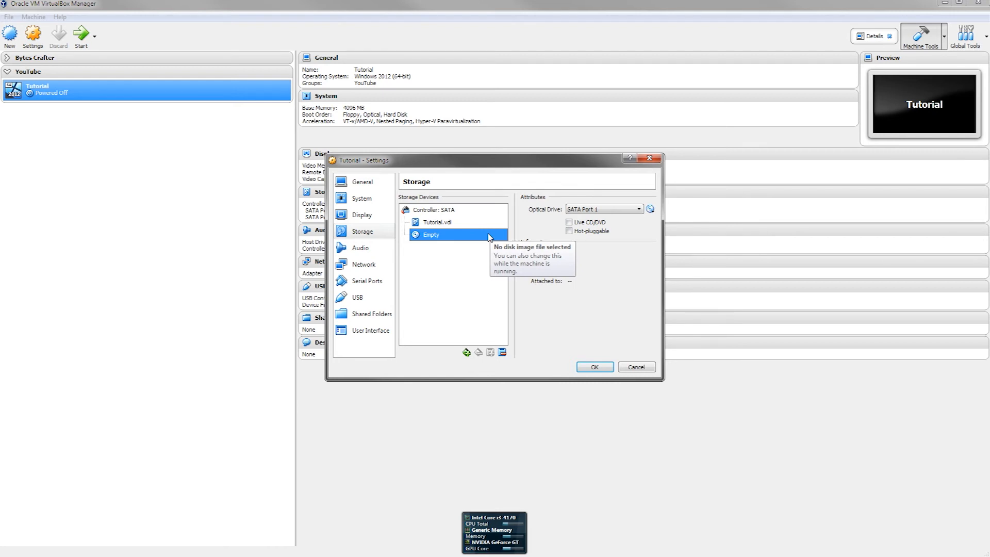
# Step: Load en_windows_server_2012_r2_vl_x64_dvd_3319595.iso into the optical drive, then go to Audio
pyautogui.click(651, 209)
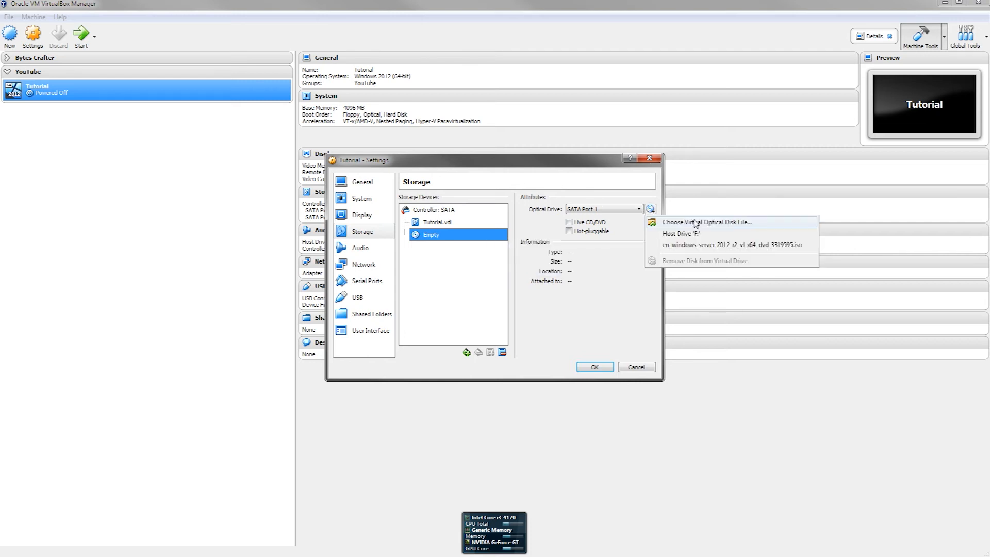
pyautogui.click(710, 247)
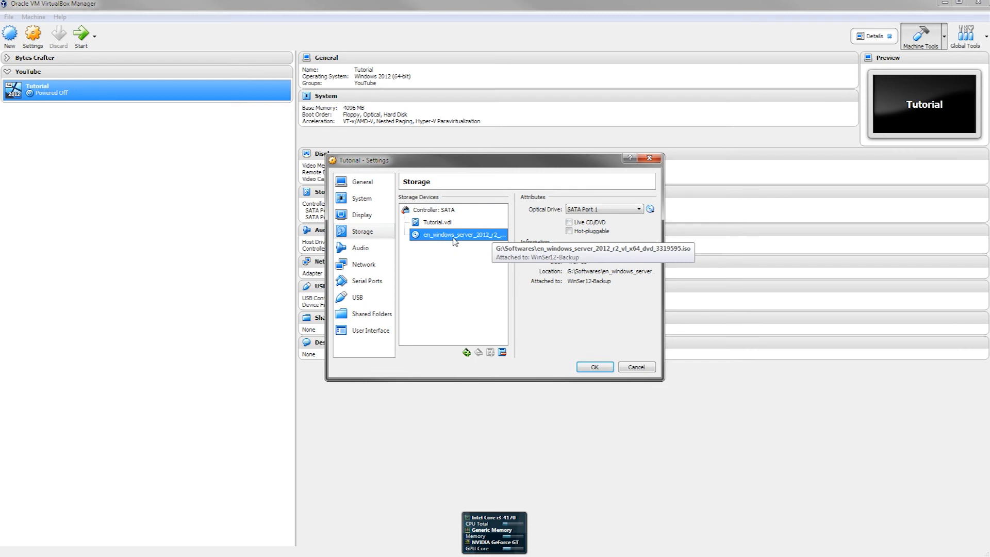
pyautogui.click(376, 250)
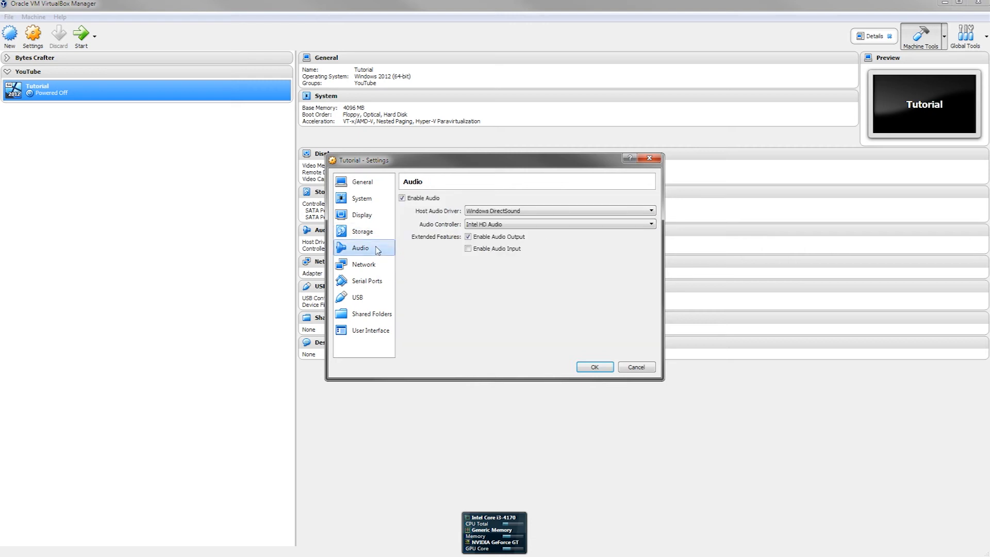
# Step: Disable audio for the Tutorial VM and move to the Network page
pyautogui.click(420, 199)
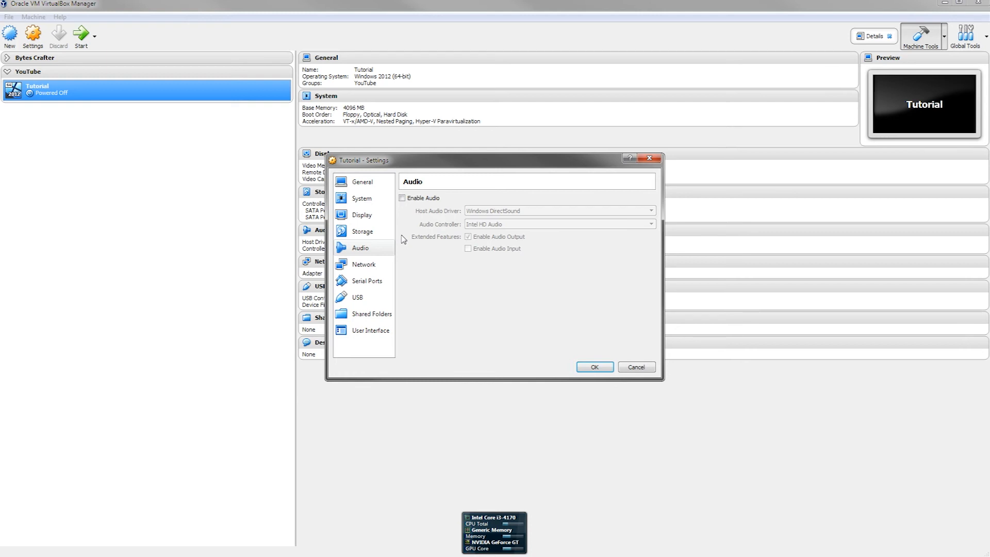
pyautogui.click(380, 268)
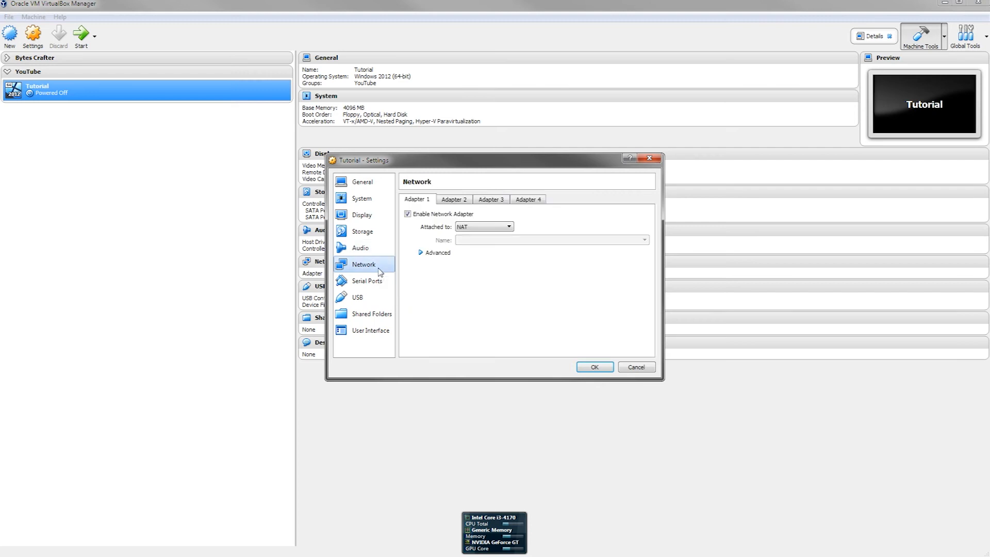
# Step: Attach Adapter 1 as Bridged Adapter to the Realtek PCIe GBE Family Controller
pyautogui.click(498, 227)
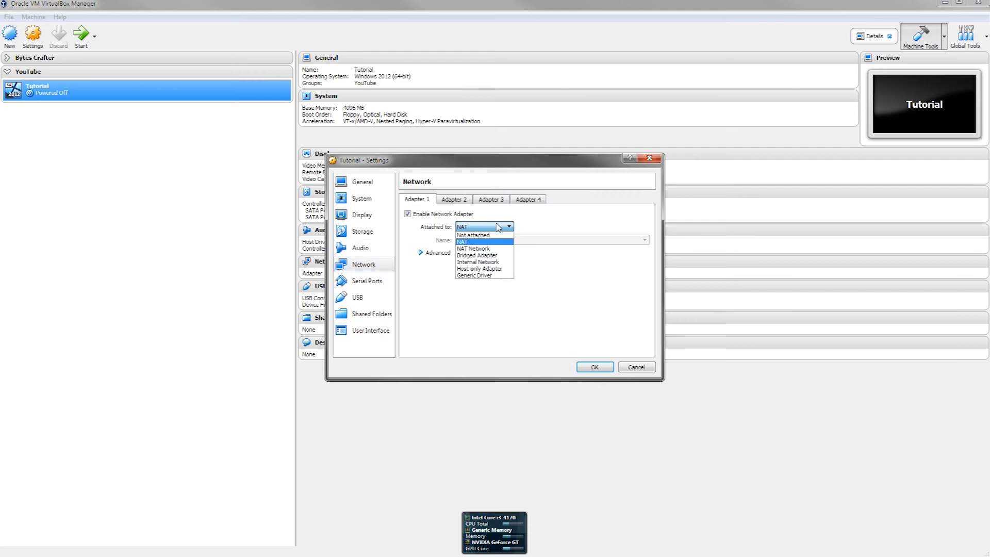
pyautogui.click(484, 255)
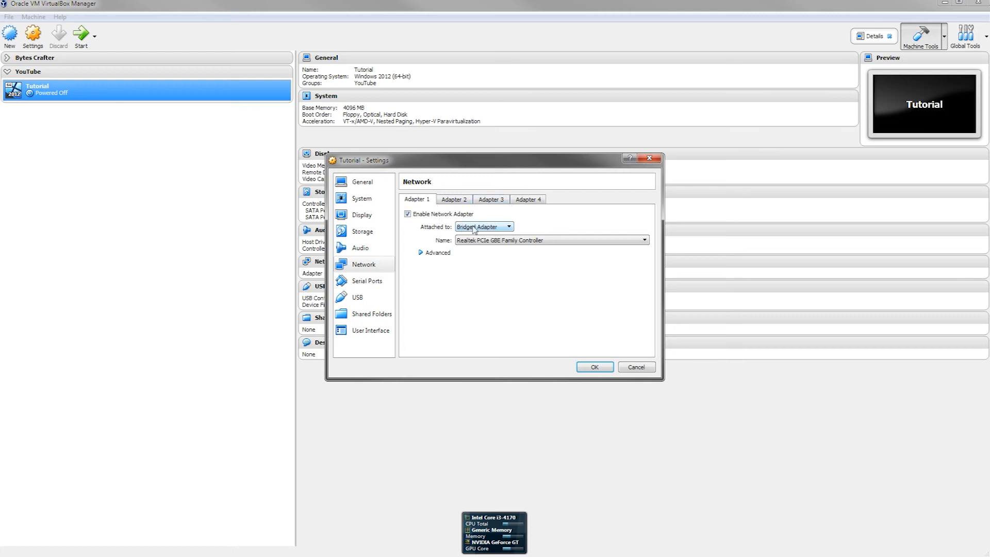
pyautogui.click(454, 200)
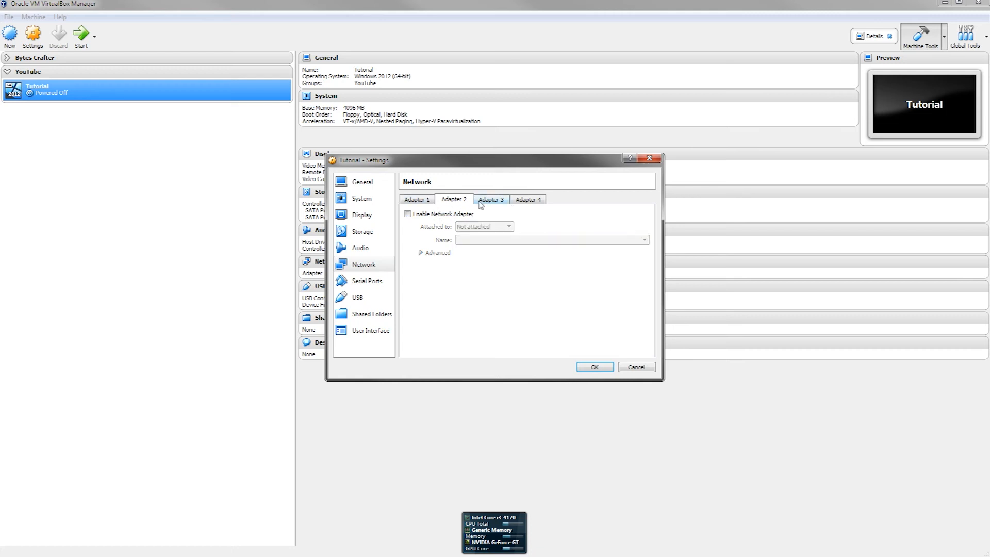
pyautogui.click(420, 201)
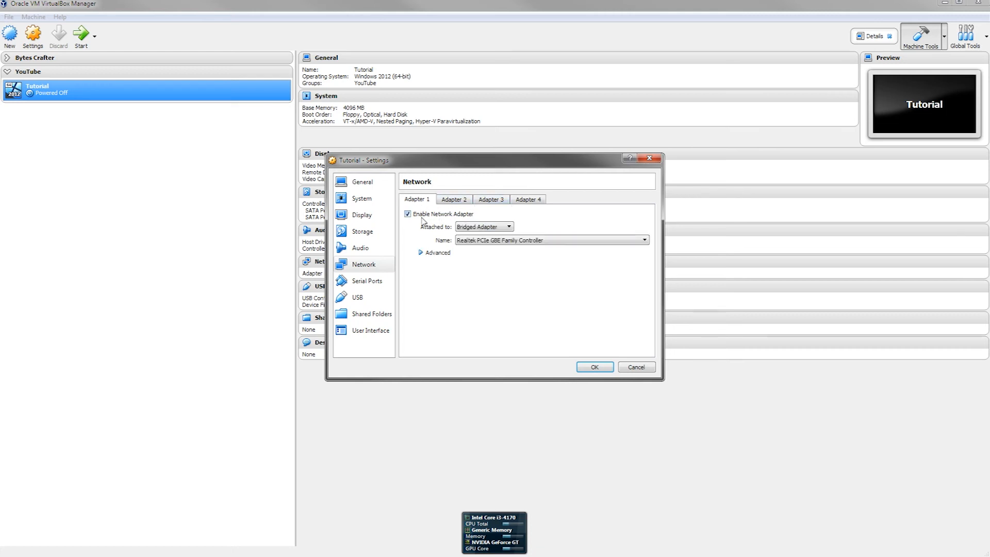
pyautogui.click(454, 201)
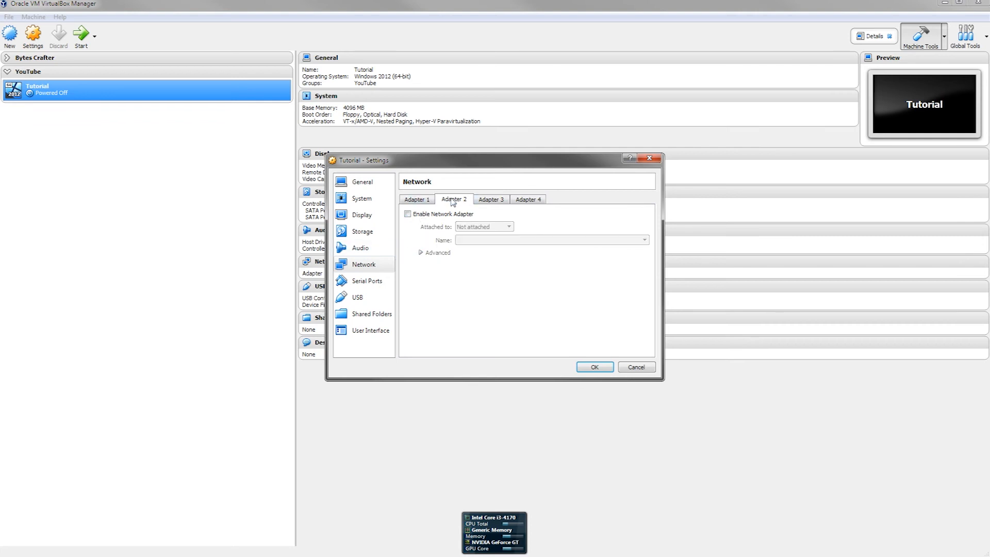
pyautogui.click(431, 200)
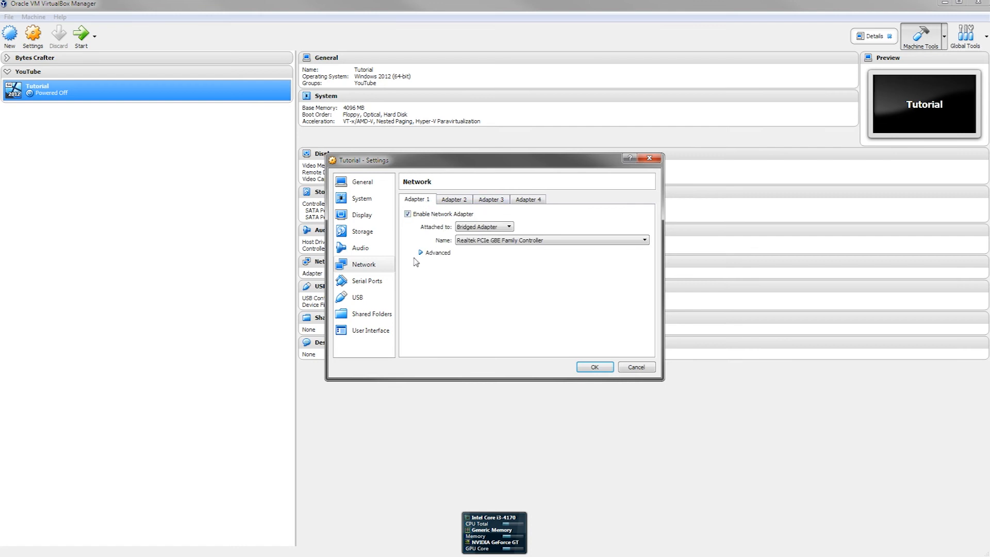
# Step: Look through the Serial Ports tabs for ports 2, 3 and 4 without changes
pyautogui.click(384, 283)
pyautogui.click(437, 201)
pyautogui.click(465, 201)
pyautogui.click(488, 201)
pyautogui.click(446, 202)
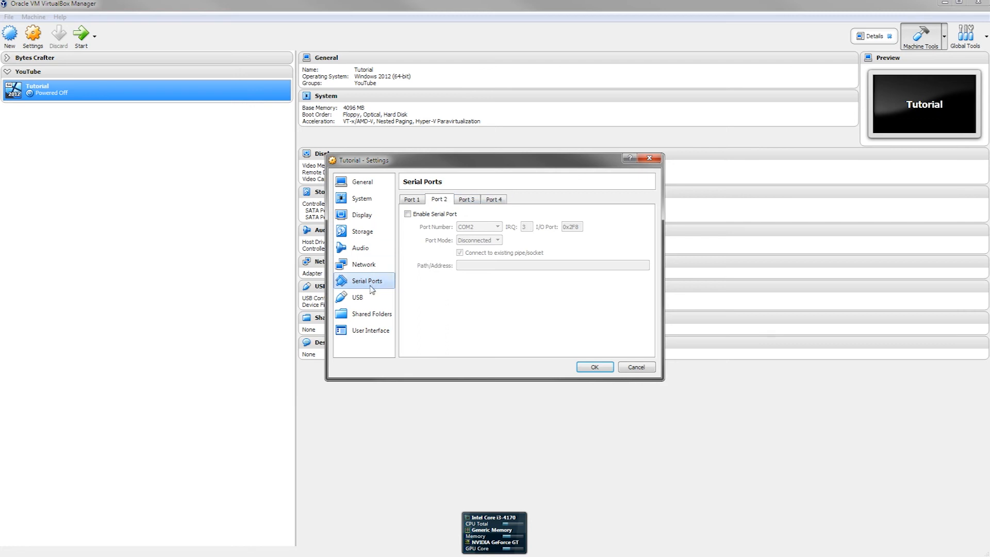
# Step: Open the USB settings and leave them unchanged
pyautogui.click(361, 298)
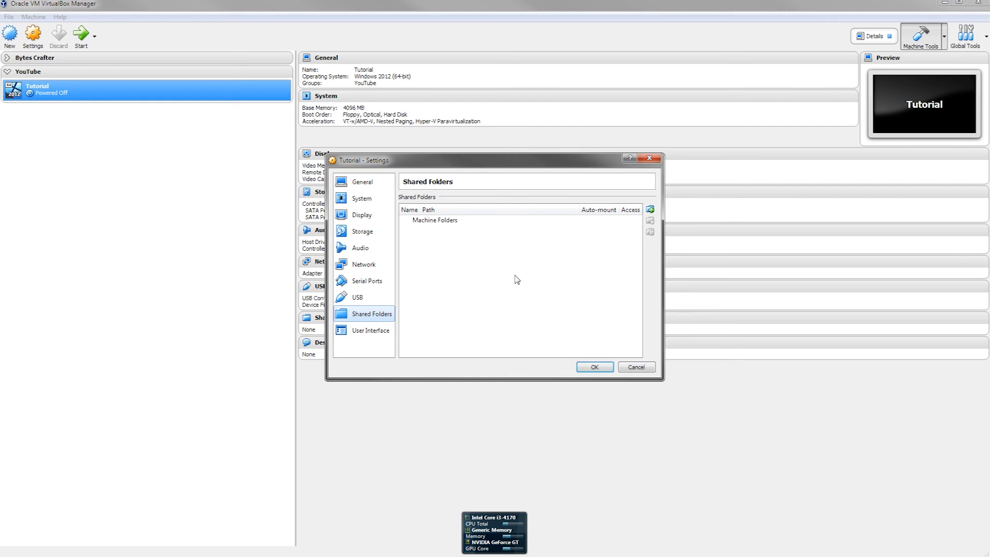
# Step: Review the General, System, Display and Audio pages, then save the settings with OK
pyautogui.click(521, 287)
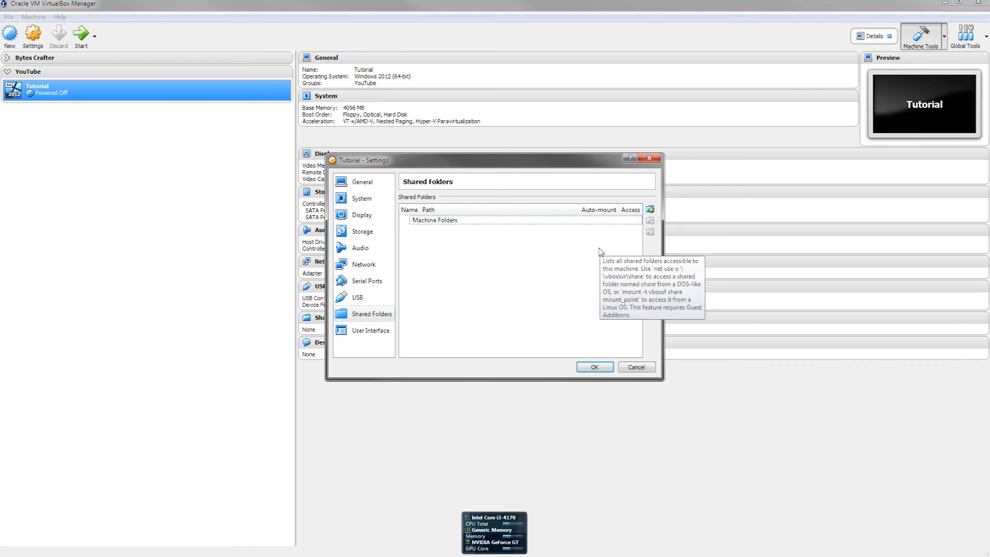
pyautogui.click(361, 182)
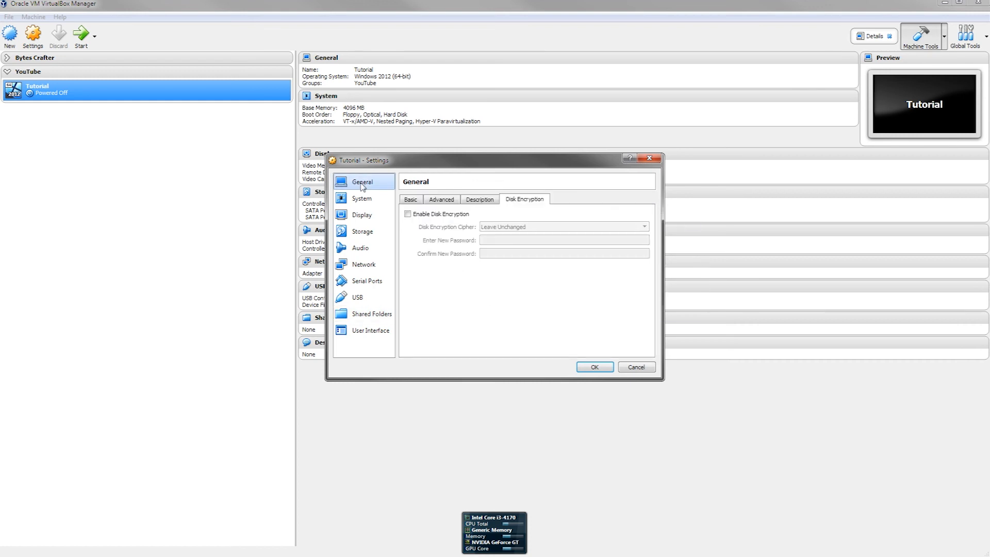
pyautogui.click(363, 200)
pyautogui.click(360, 218)
pyautogui.click(361, 251)
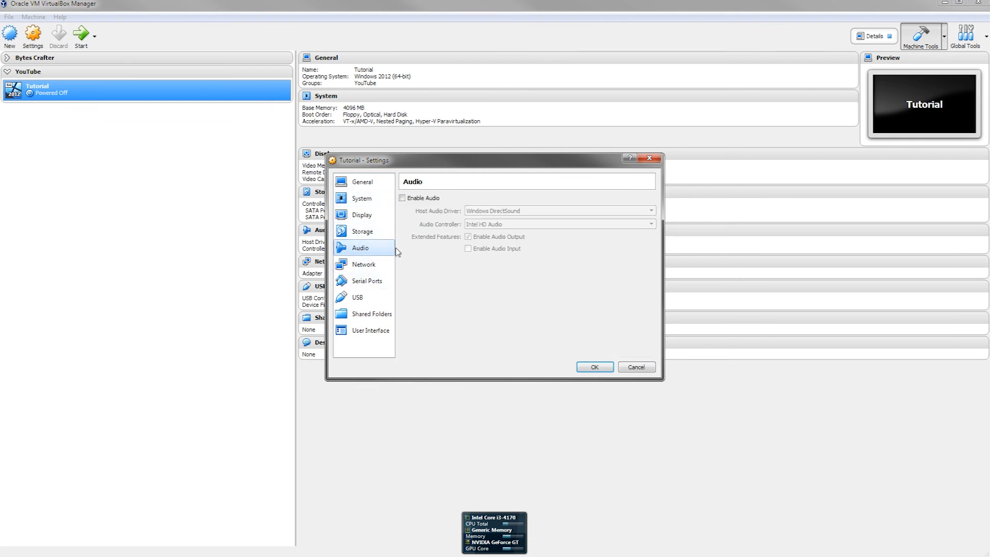
pyautogui.click(595, 366)
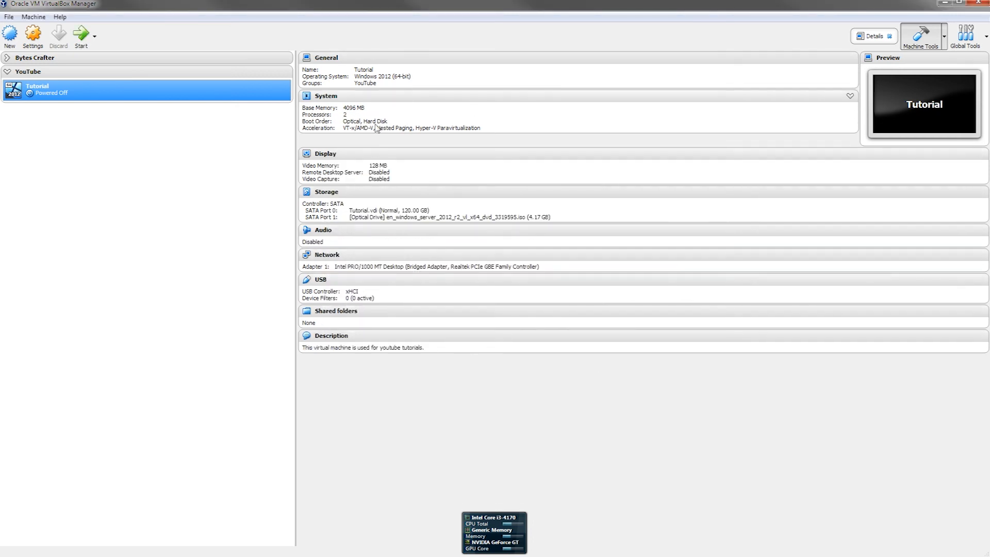
# Step: Start the Tutorial VM, dismiss the auto-capture notice and move its window up-left
pyautogui.click(78, 37)
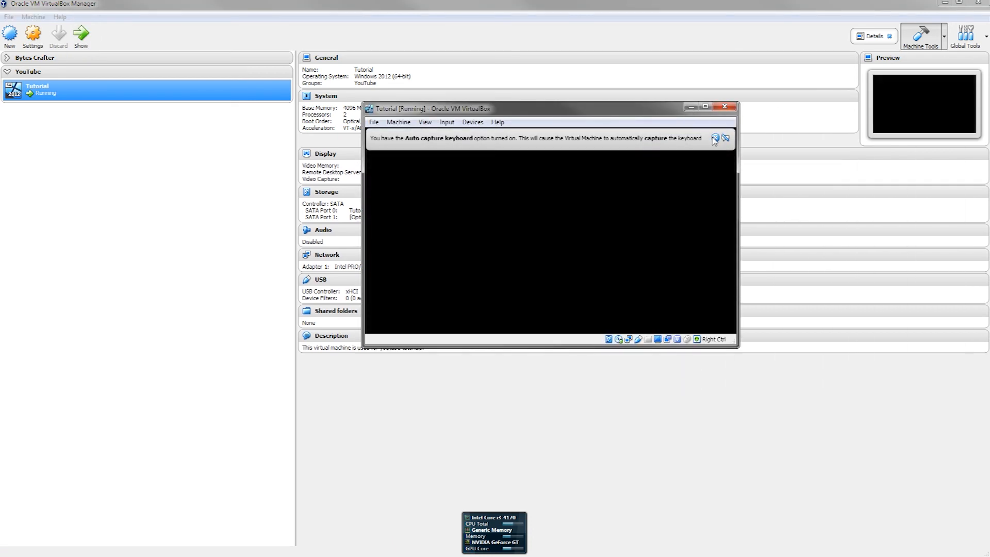
pyautogui.click(715, 137)
pyautogui.moveTo(705, 108); pyautogui.dragTo(546, 75)
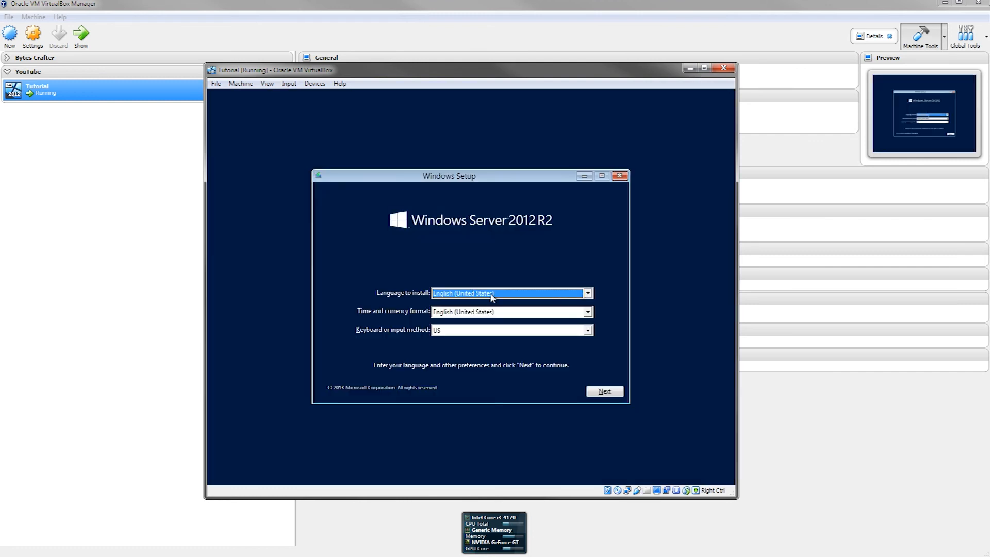
# Step: Keep English (United States) for install language and time/currency format, and continue to Install now
pyautogui.click(492, 295)
pyautogui.click(493, 303)
pyautogui.click(494, 313)
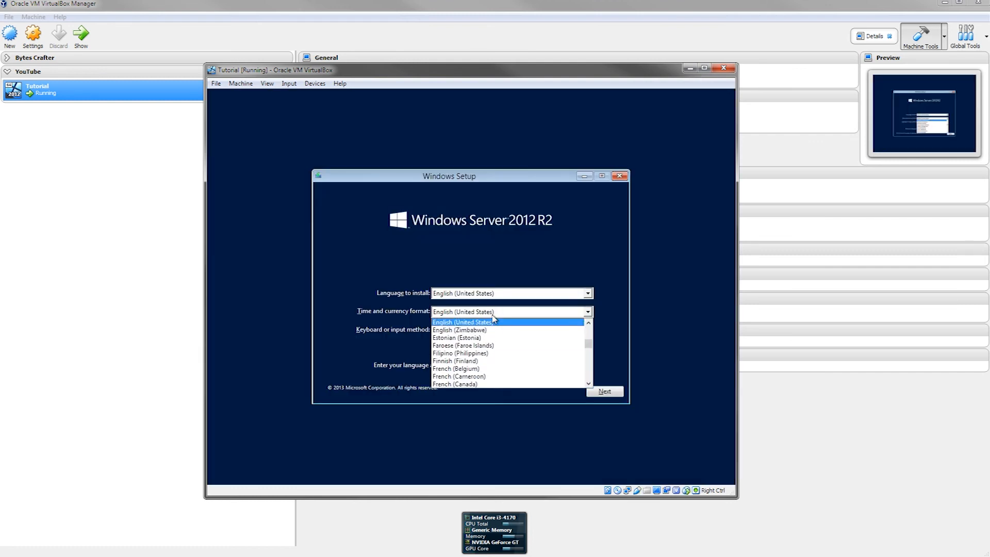
pyautogui.click(492, 320)
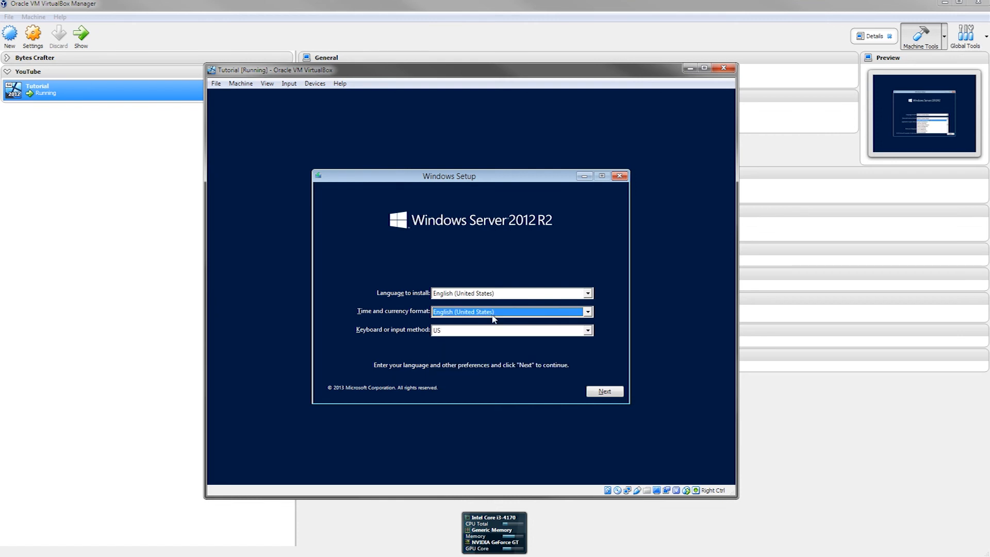
pyautogui.click(601, 393)
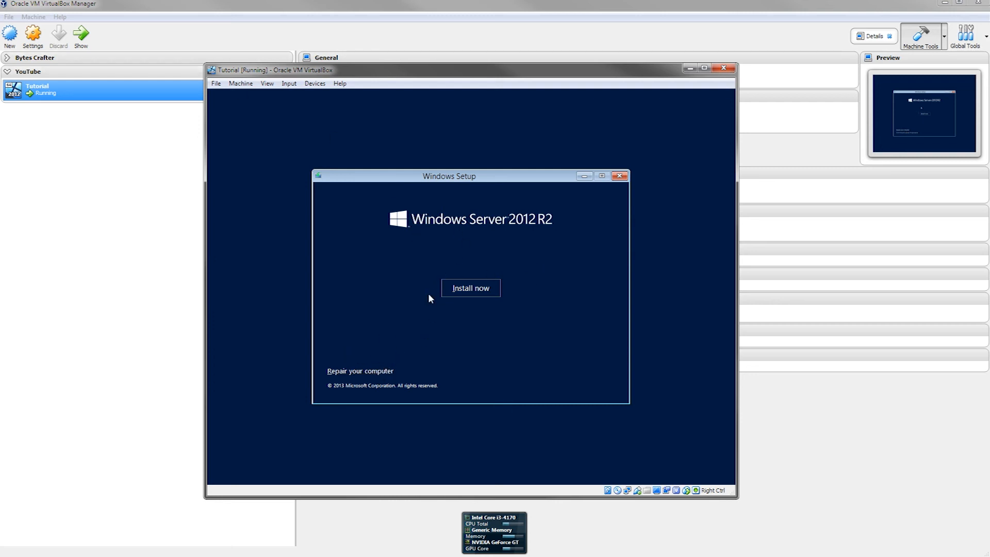
# Step: Start the Windows Server 2012 R2 installation to reach the Standard and Datacenter edition list
pyautogui.click(465, 292)
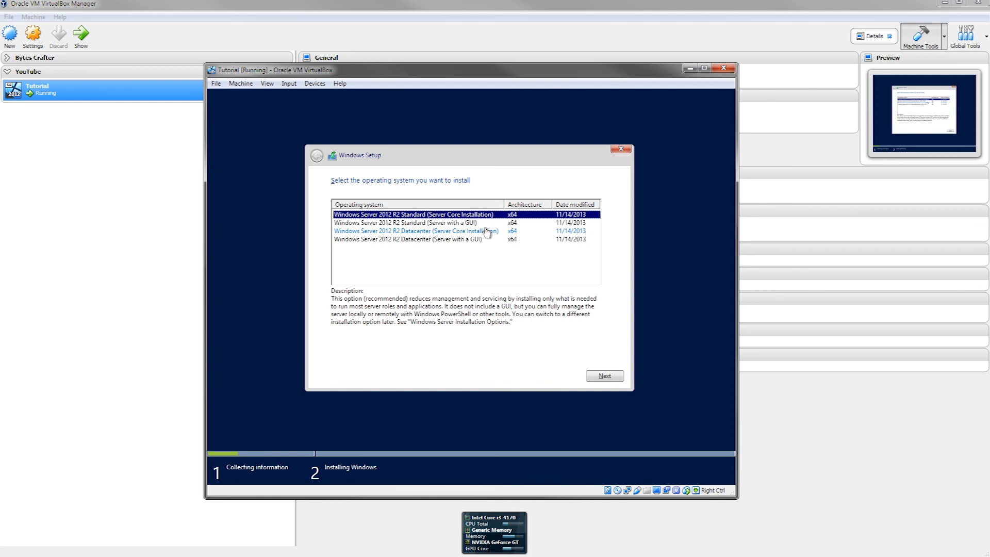
# Step: Select Datacenter (Server with a GUI), accept the licence terms, and choose Custom: Install Windows only
pyautogui.click(473, 241)
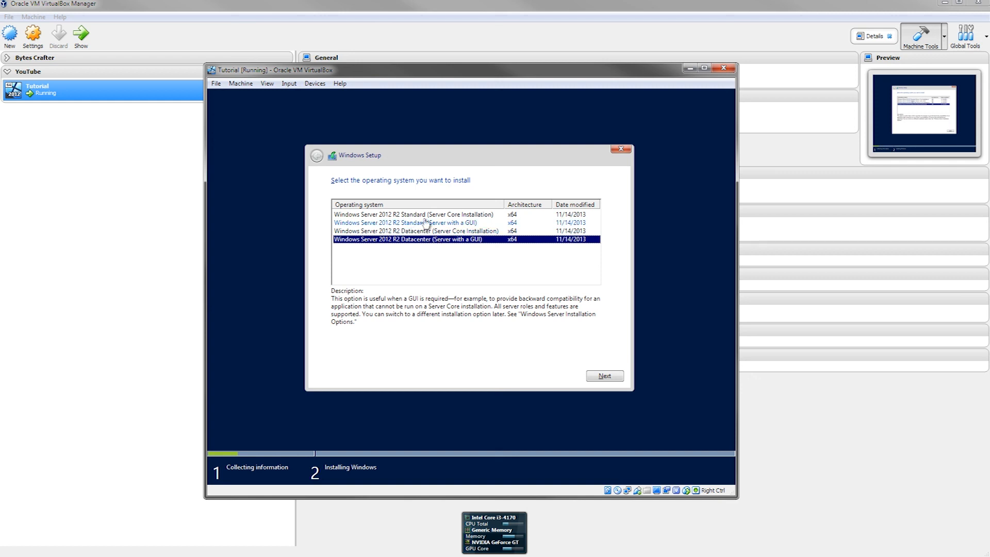
pyautogui.click(609, 376)
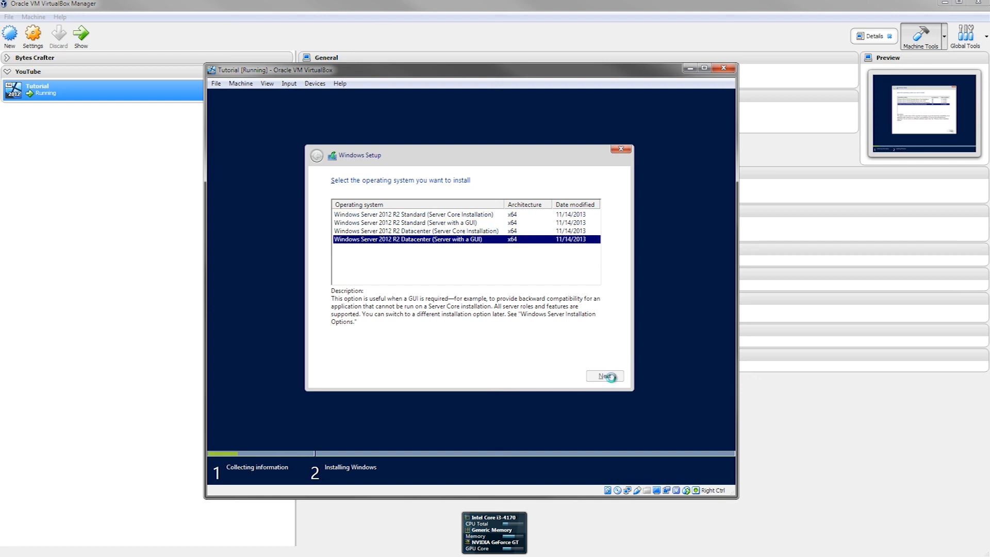
pyautogui.click(396, 355)
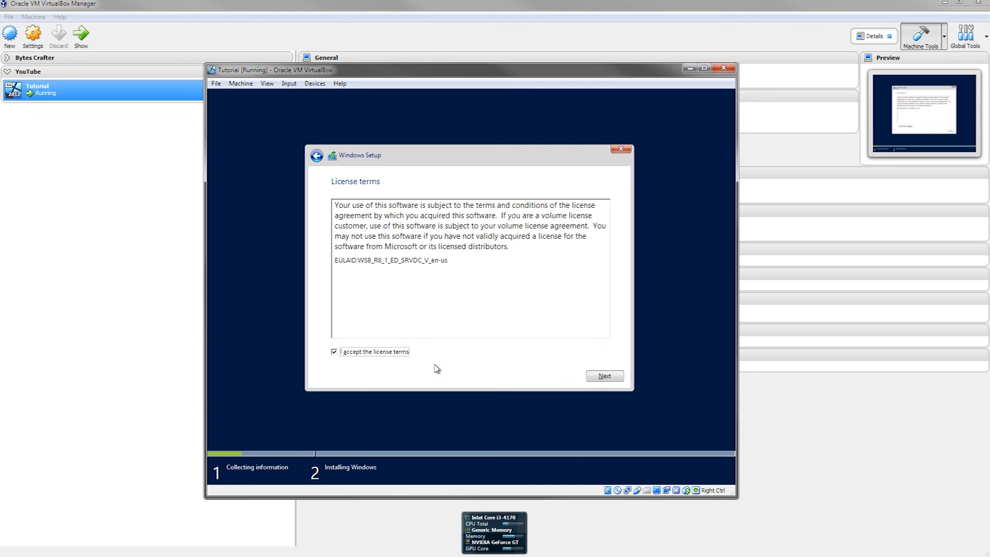
pyautogui.click(615, 380)
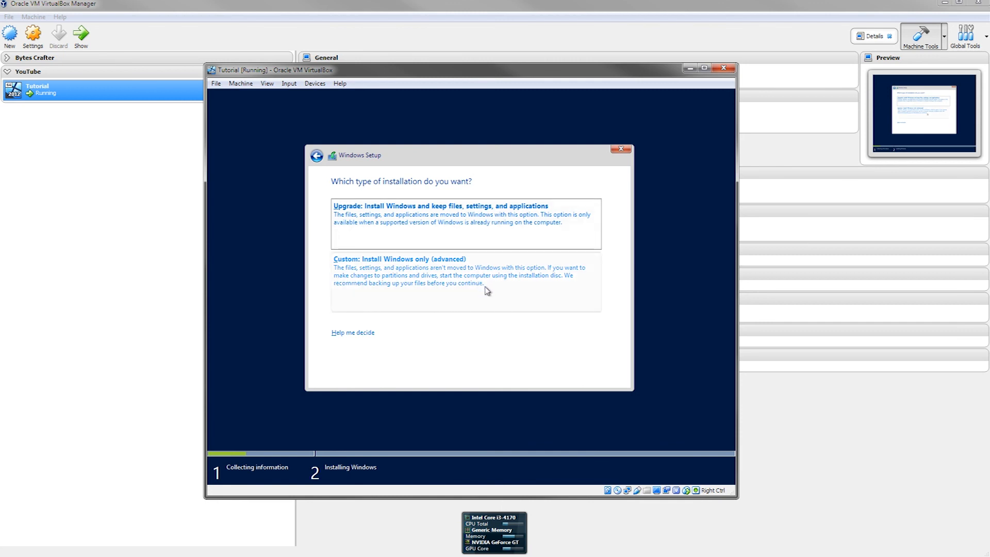
pyautogui.click(463, 288)
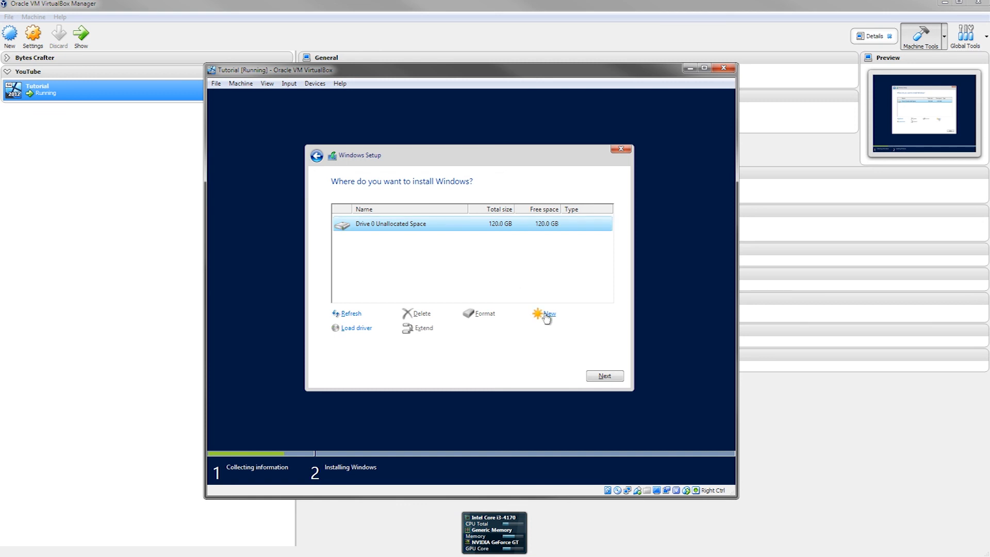
# Step: Create a new 122880 MB partition on Drive 0 and accept the extra system partitions
pyautogui.click(548, 315)
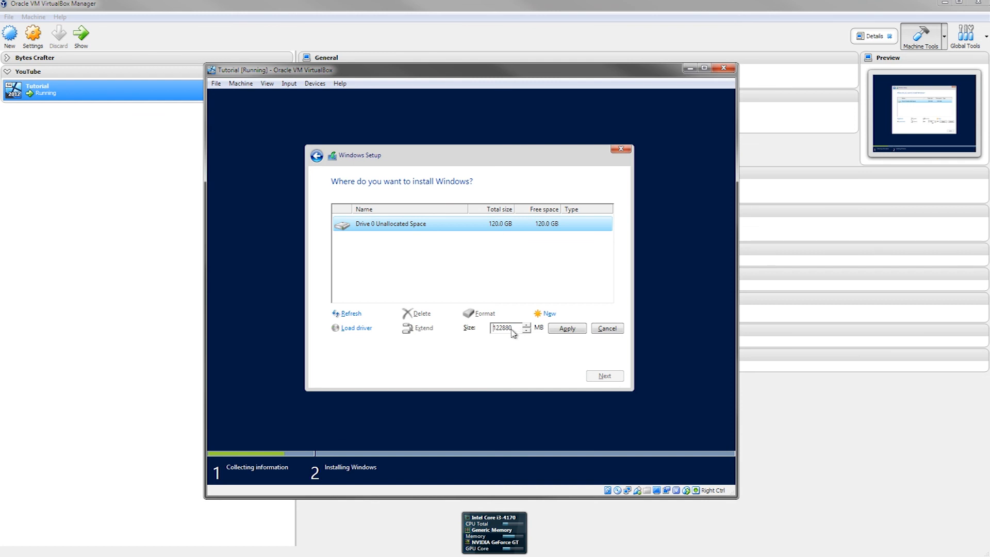
pyautogui.click(565, 329)
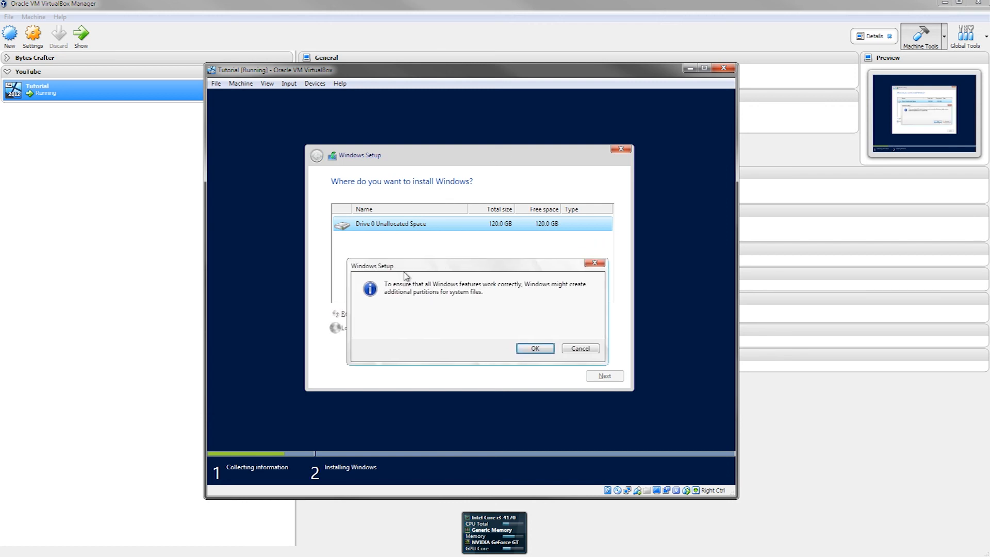
pyautogui.moveTo(446, 267); pyautogui.dragTo(431, 244)
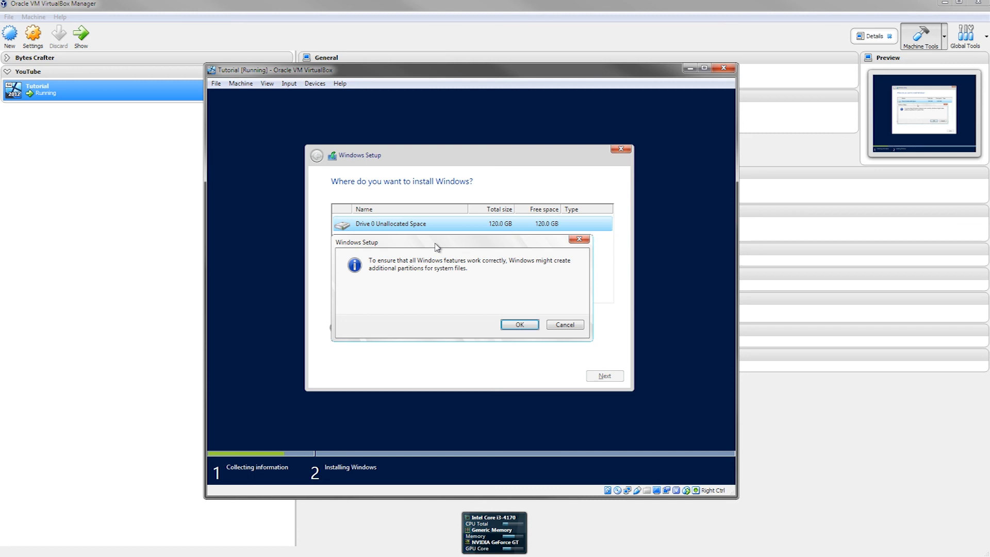
pyautogui.moveTo(436, 246); pyautogui.dragTo(457, 247)
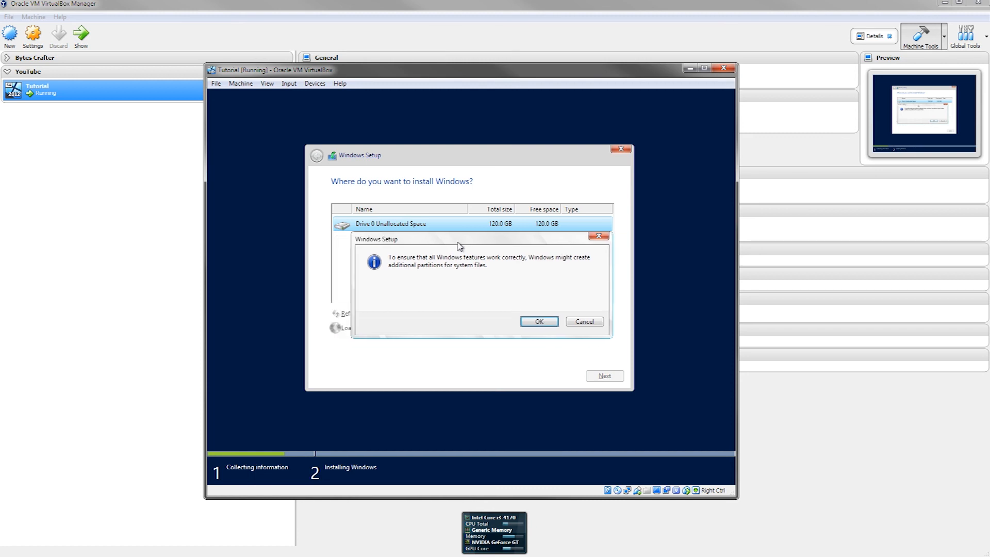
pyautogui.click(536, 322)
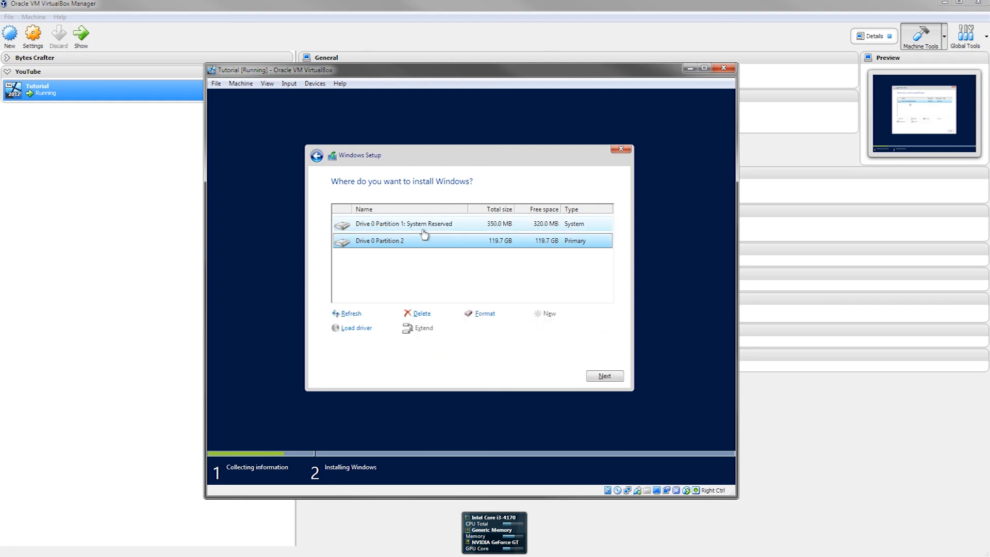
# Step: Format Partition 2 (119.7 GB) and install Windows onto it
pyautogui.click(382, 229)
pyautogui.click(441, 243)
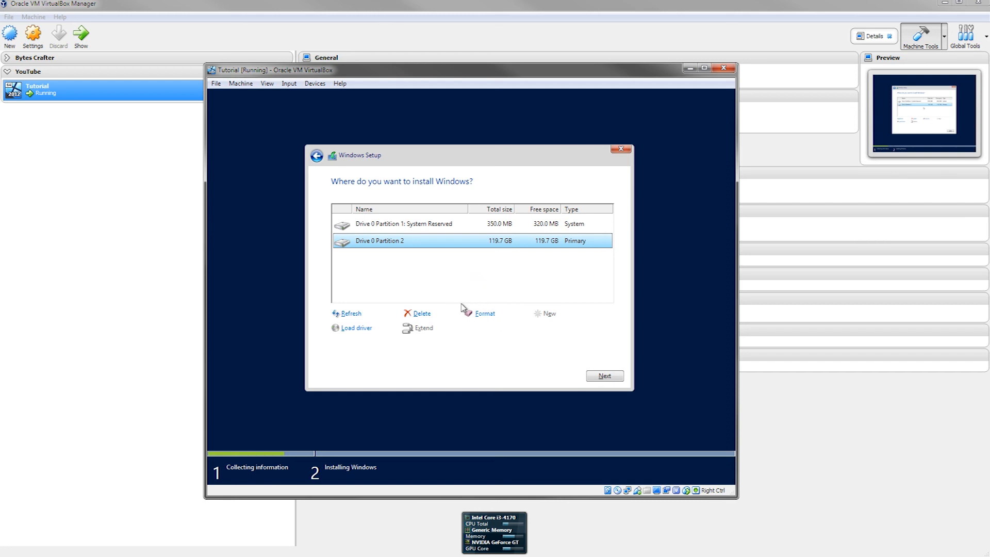
pyautogui.click(488, 316)
pyautogui.click(613, 376)
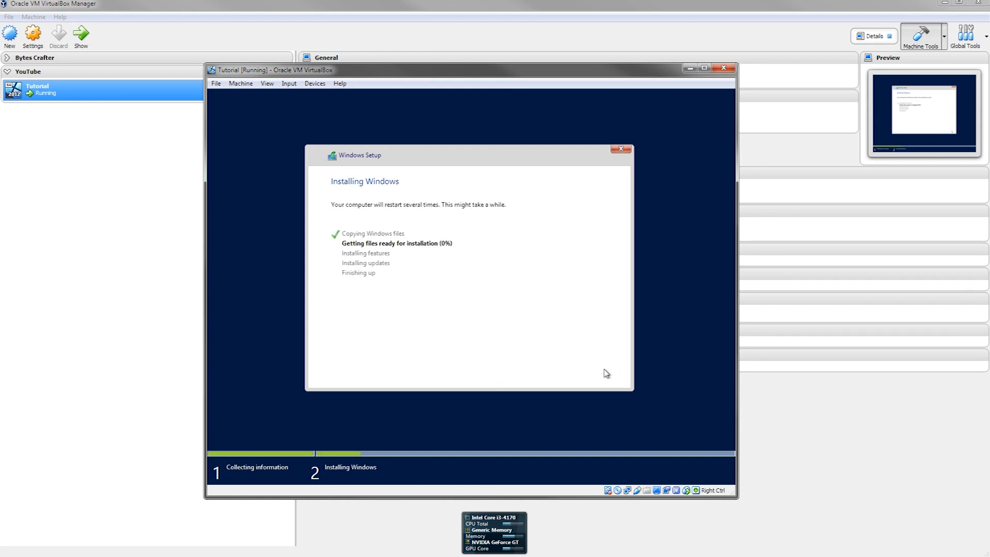